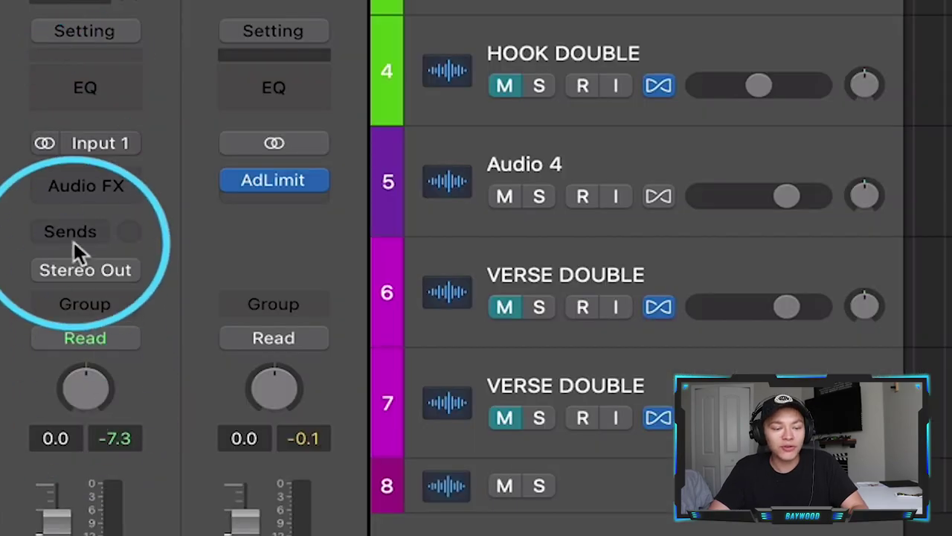
# Insert StudioRack in stereo as the audio effect on the Audio 6 vocal track.
pyautogui.click(39, 289)
pyautogui.moveTo(68, 326)
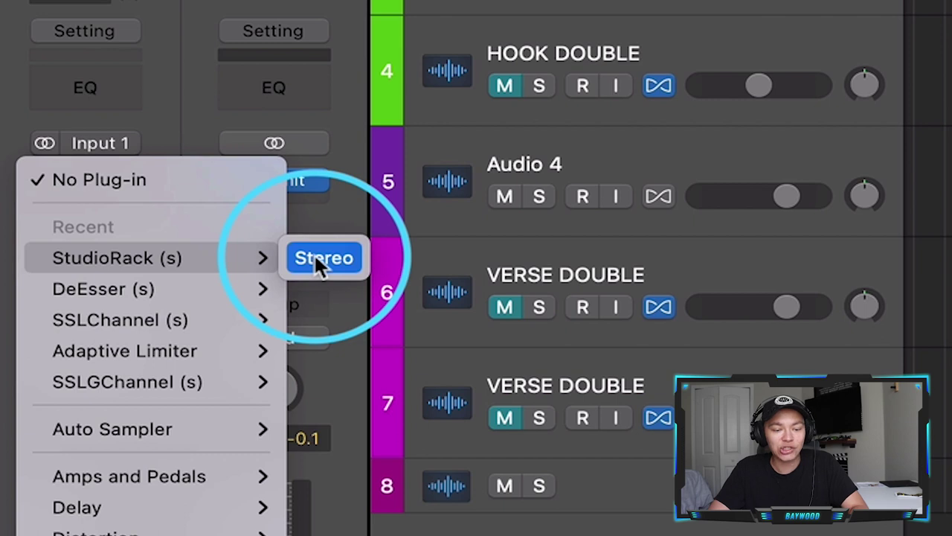
pyautogui.click(316, 257)
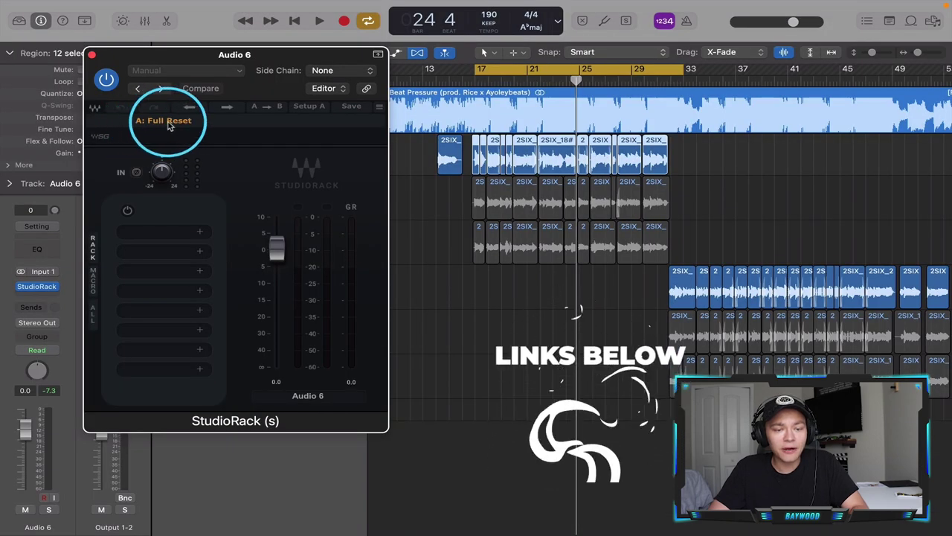
# Load the AQUAMAN preset in StudioRack and move the plug-in window clear of the timeline.
pyautogui.click(161, 122)
pyautogui.click(246, 399)
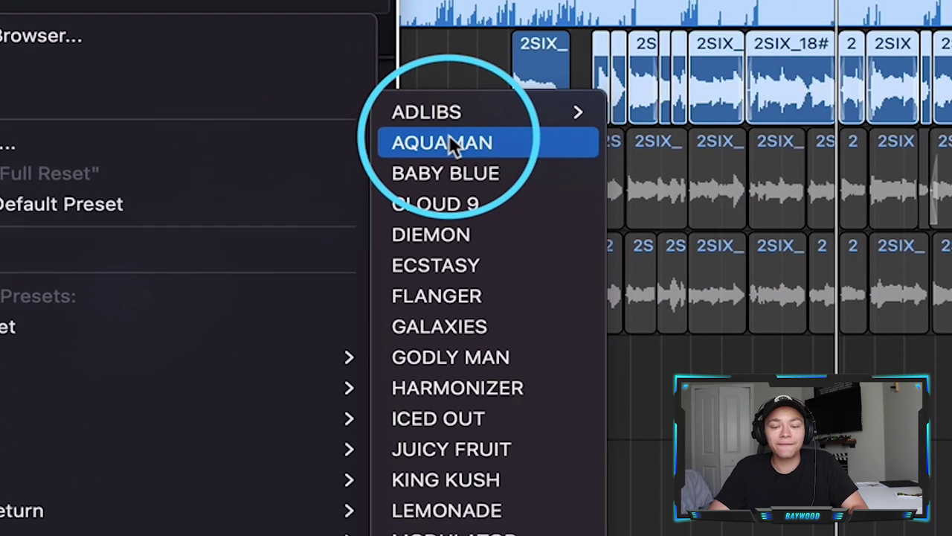
pyautogui.click(411, 183)
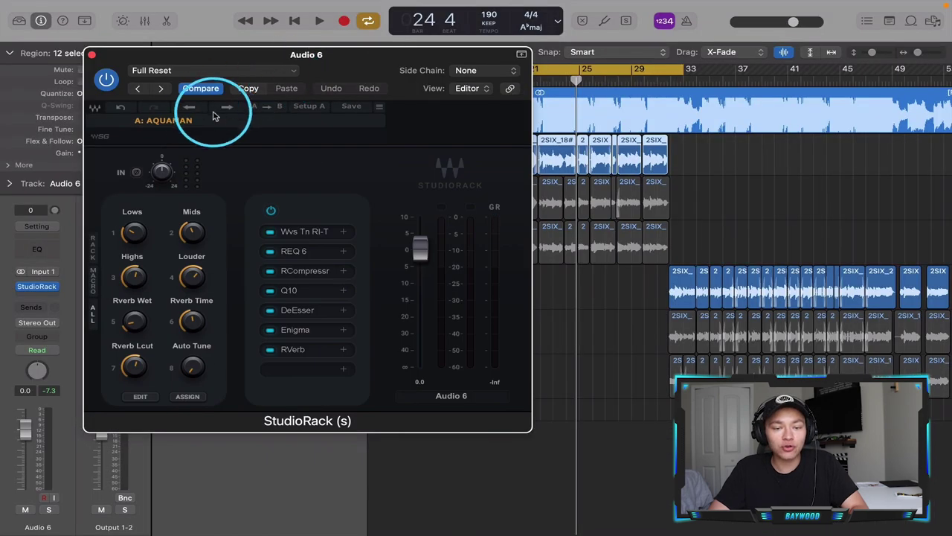
pyautogui.moveTo(346, 64); pyautogui.dragTo(269, 63)
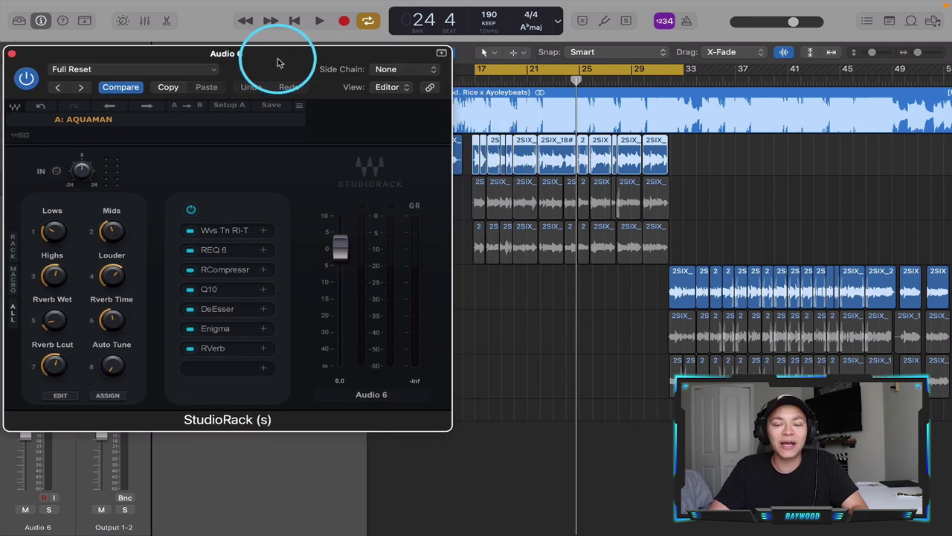
# Play the hook from just before bar 17 and step through the StudioRack presets past BABY BLUE to CLOUD 9.
pyautogui.click(474, 84)
pyautogui.press('space')
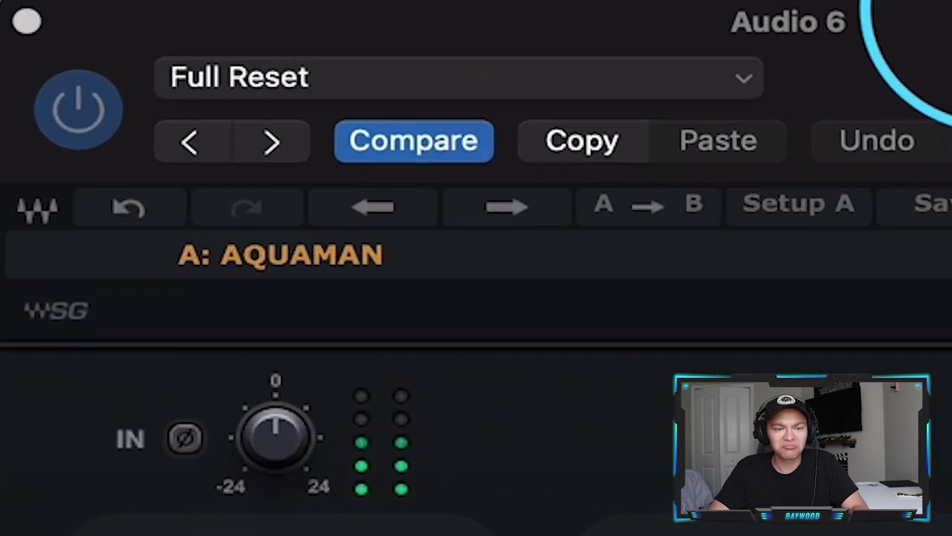
pyautogui.click(508, 210)
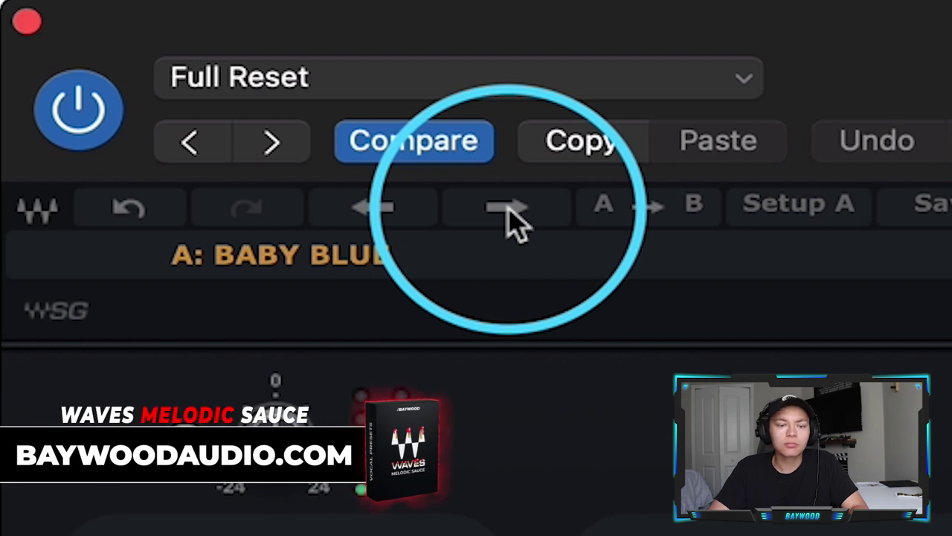
pyautogui.click(508, 210)
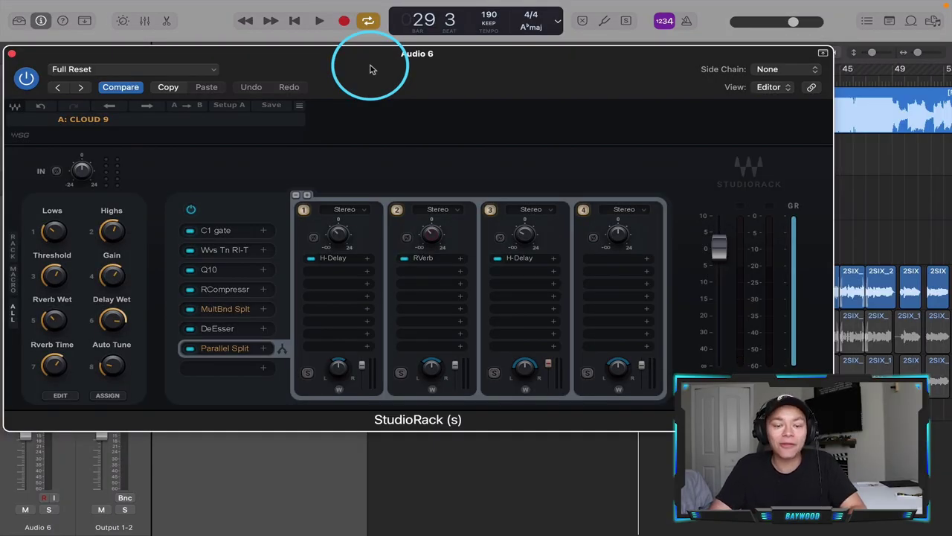
pyautogui.click(227, 252)
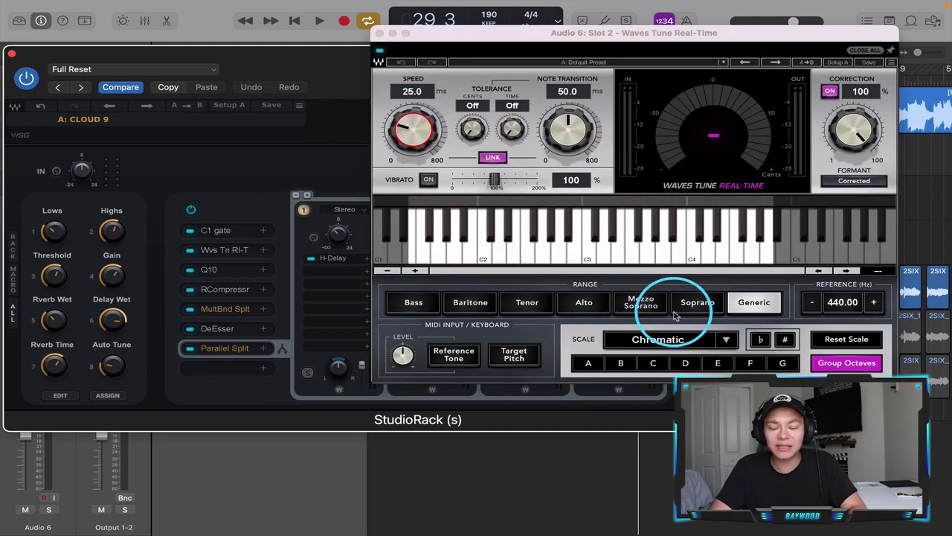
pyautogui.click(380, 35)
pyautogui.click(12, 57)
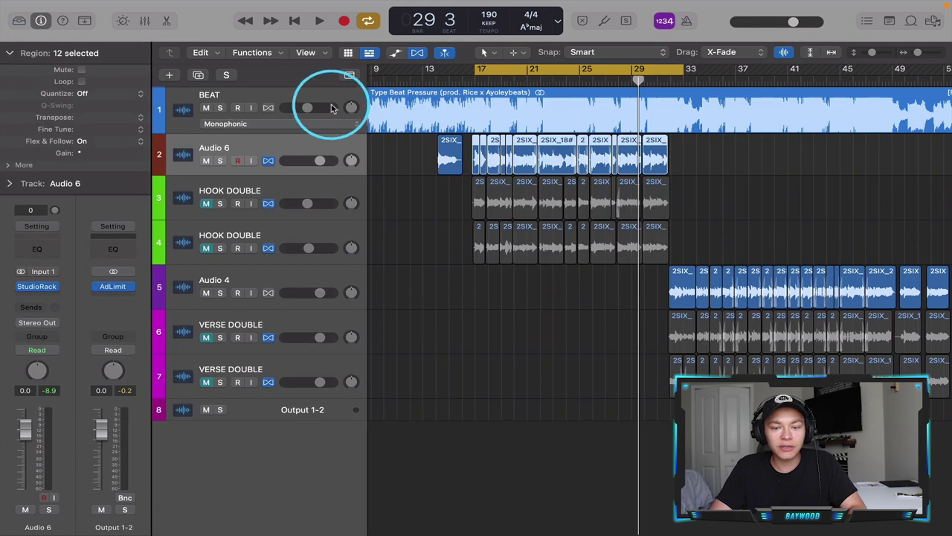
# Open Auto-Key on the BEAT track and play the song to detect the beat's key.
pyautogui.click(303, 101)
pyautogui.click(36, 287)
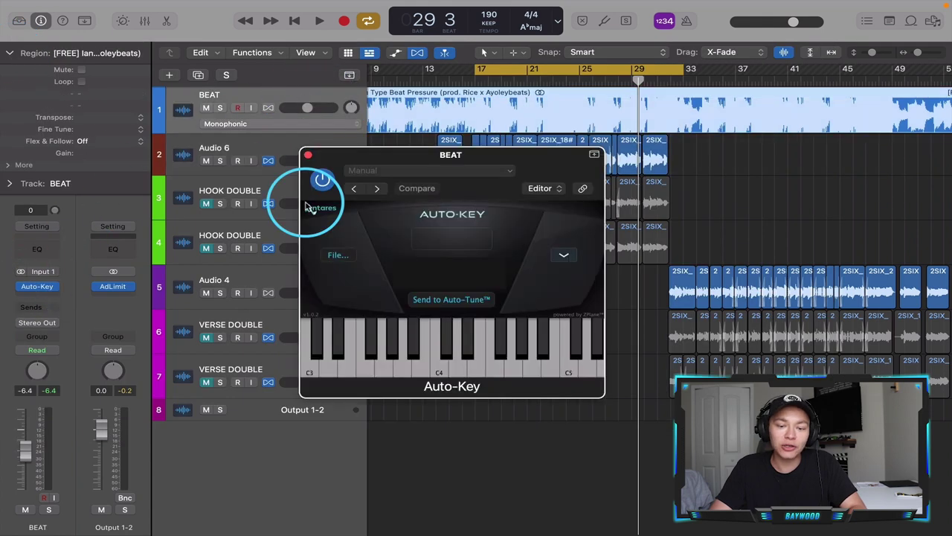
pyautogui.moveTo(471, 162); pyautogui.dragTo(317, 151)
pyautogui.press('space')
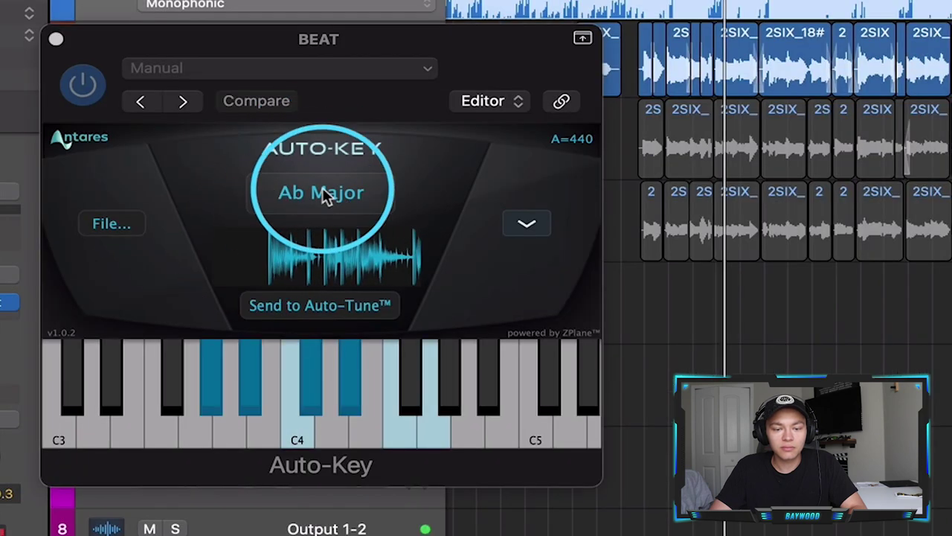
pyautogui.click(56, 41)
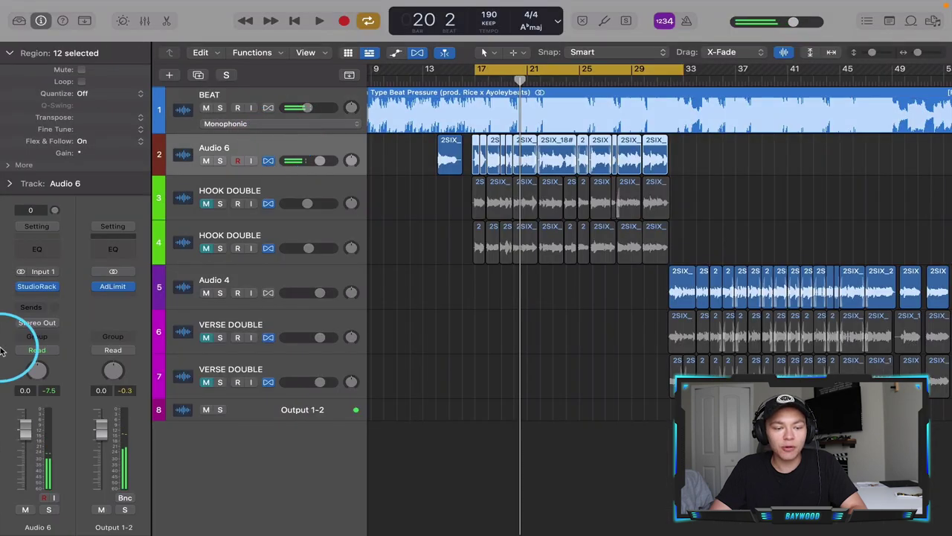
# Set the scale of Waves Tune Real-Time in Audio 6's StudioRack chain to A flat Major.
pyautogui.click(39, 286)
pyautogui.click(232, 251)
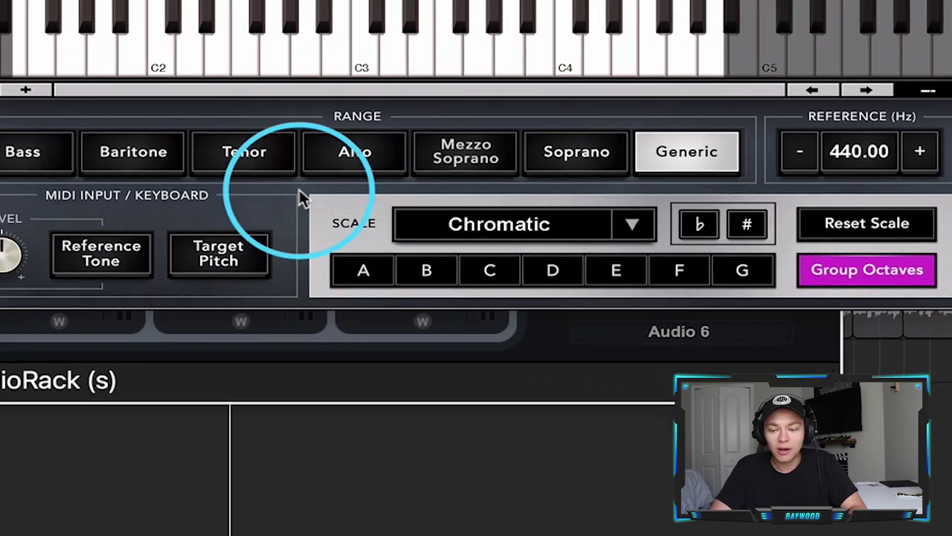
pyautogui.click(368, 274)
pyautogui.click(698, 223)
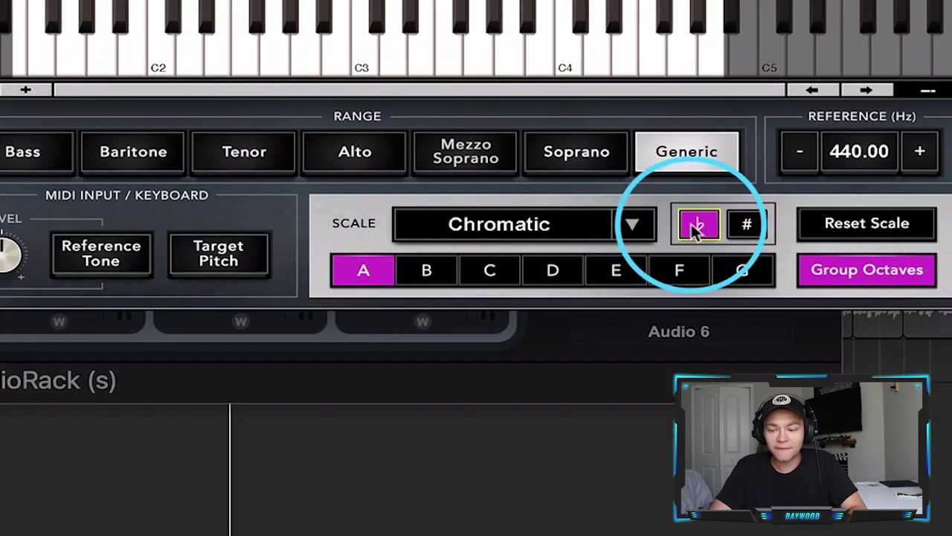
pyautogui.click(631, 224)
pyautogui.click(685, 345)
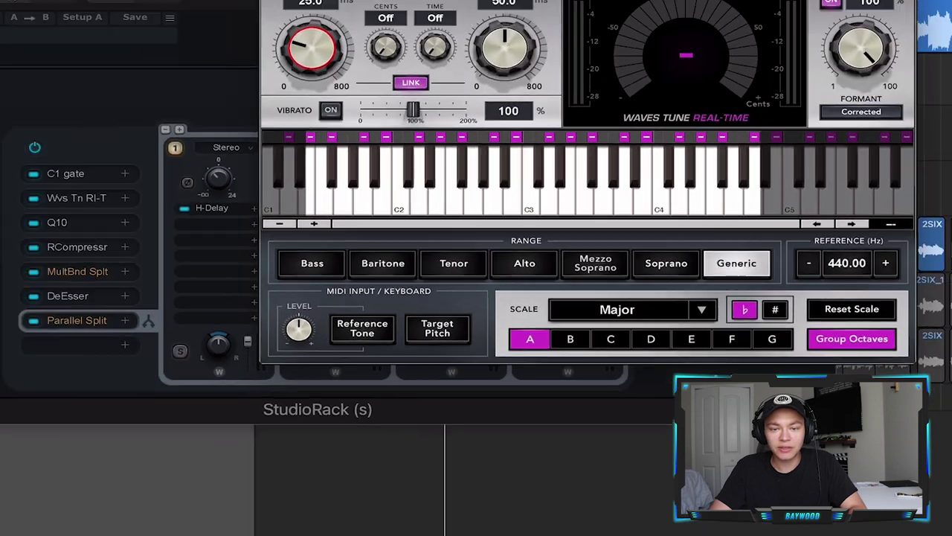
pyautogui.click(382, 58)
# Play back from just before bar 17 to listen to the vocal through the CLOUD 9 chain.
pyautogui.moveTo(403, 80); pyautogui.dragTo(409, 175)
pyautogui.press('space')
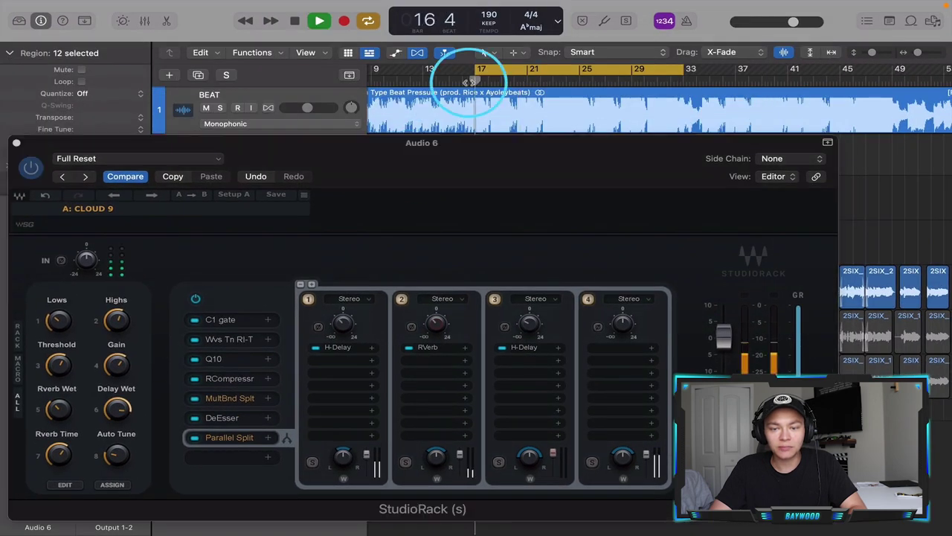
pyautogui.moveTo(469, 156); pyautogui.dragTo(519, 56)
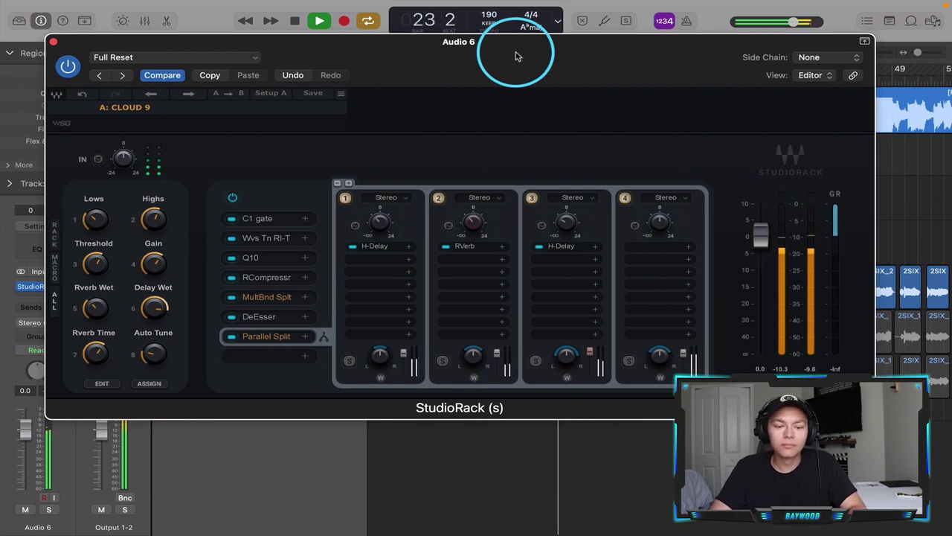
pyautogui.moveTo(518, 56); pyautogui.dragTo(535, 56)
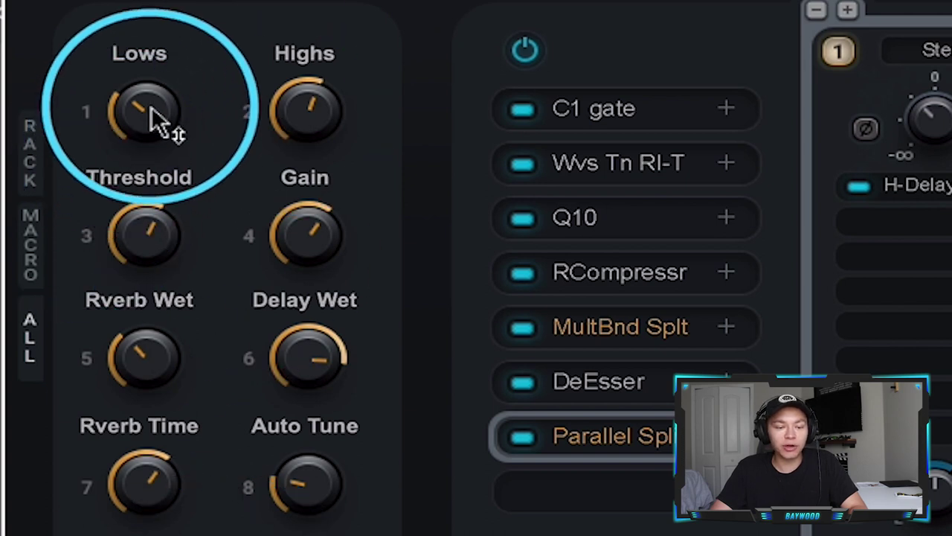
# Set StudioRack's Gain macro to about 5.7 and turn the Delay Wet macro down to about -0.9.
pyautogui.moveTo(125, 258)
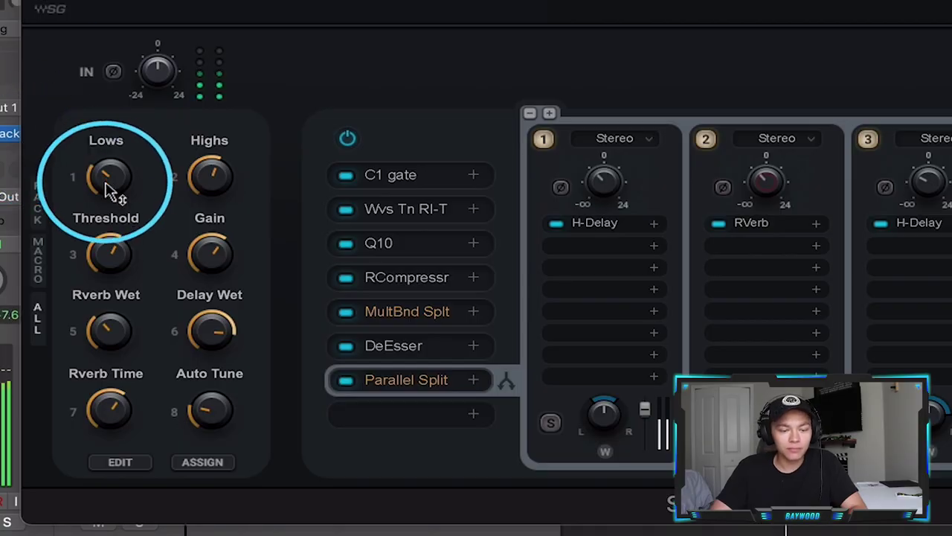
pyautogui.moveTo(215, 264)
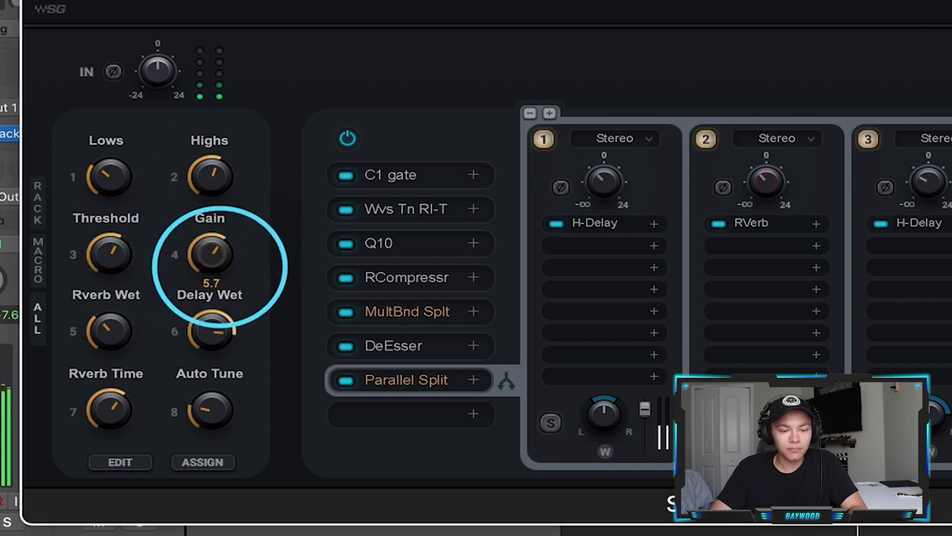
pyautogui.moveTo(215, 334)
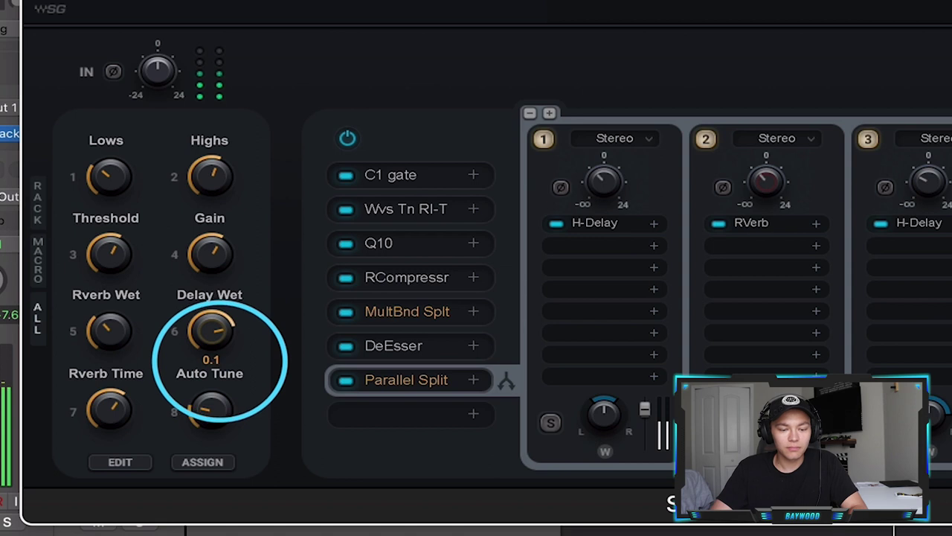
pyautogui.moveTo(221, 322); pyautogui.dragTo(221, 343)
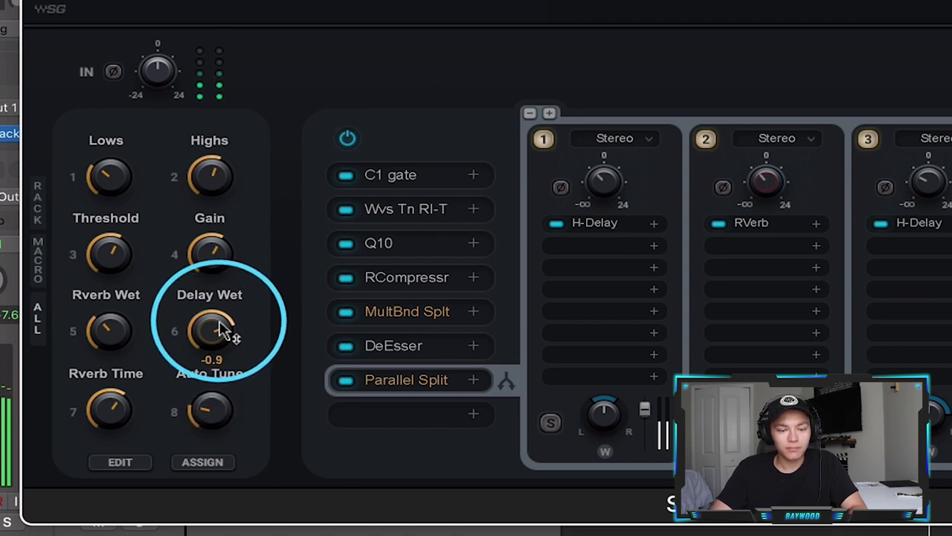
pyautogui.moveTo(220, 323); pyautogui.dragTo(221, 332)
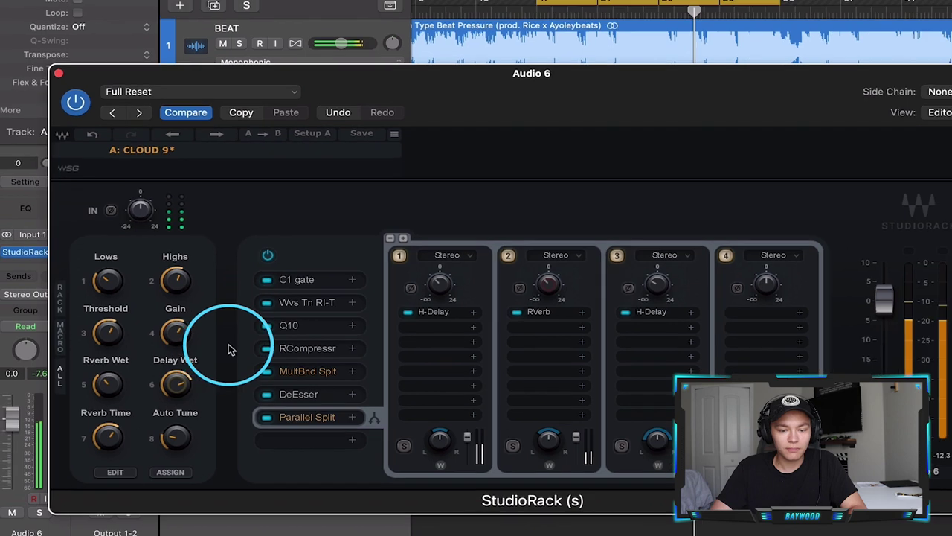
# Set Waves Tune Real-Time's speed to 0.1 ms and note transition to 25.1 ms, with the Auto Tune macro at 0.1.
pyautogui.click(393, 211)
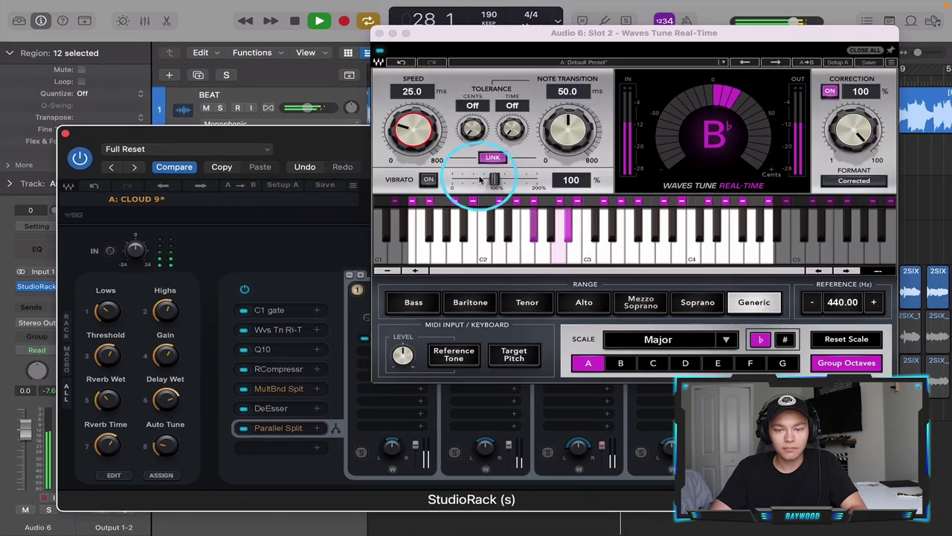
pyautogui.moveTo(426, 135)
pyautogui.mouseDown()
pyautogui.moveTo(426, 152)
pyautogui.moveTo(413, 134)
pyautogui.mouseUp()
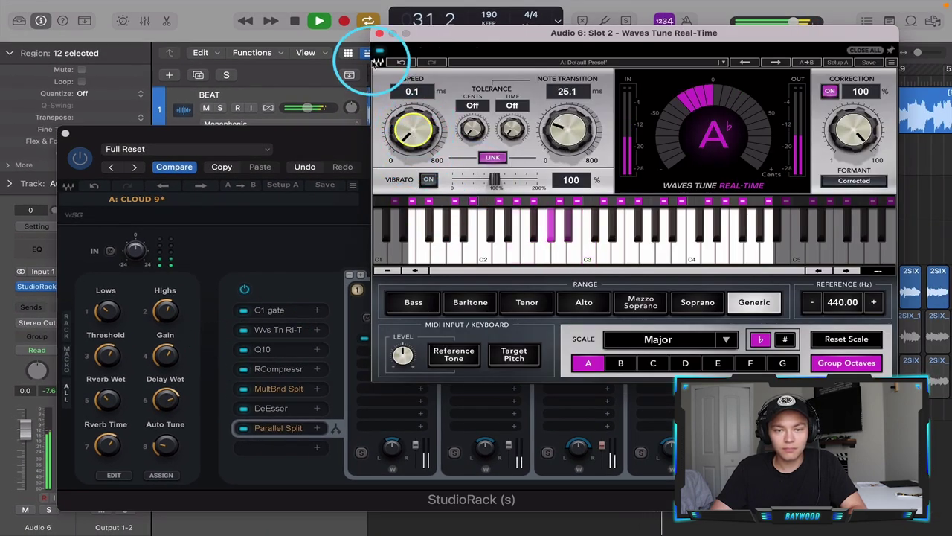
pyautogui.click(380, 34)
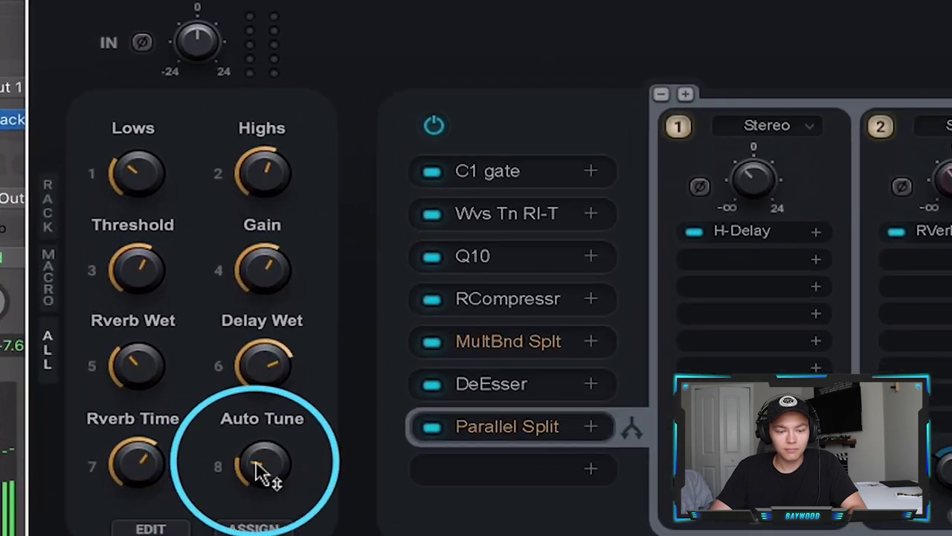
pyautogui.moveTo(256, 463); pyautogui.dragTo(261, 460)
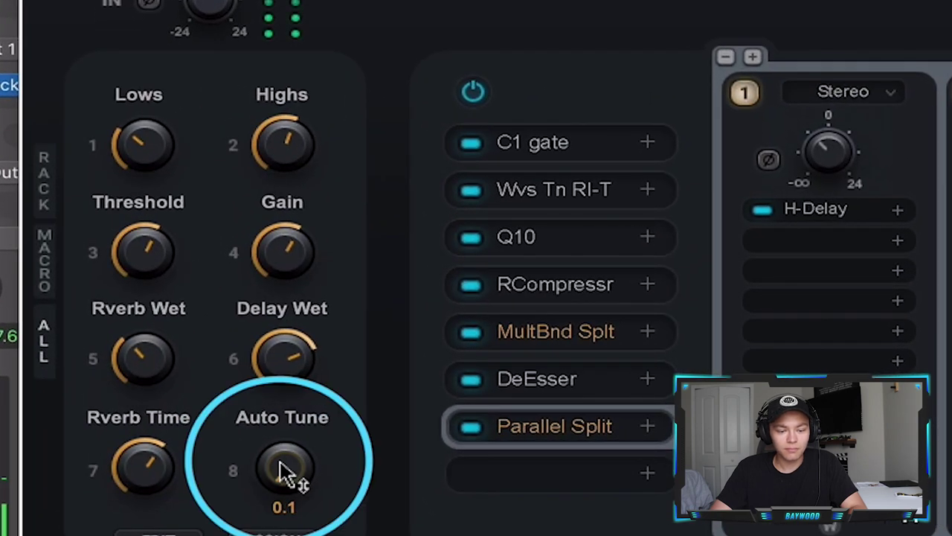
# Lower StudioRack's Delay Wet macro further, to about -3.6.
pyautogui.moveTo(280, 366); pyautogui.dragTo(281, 408)
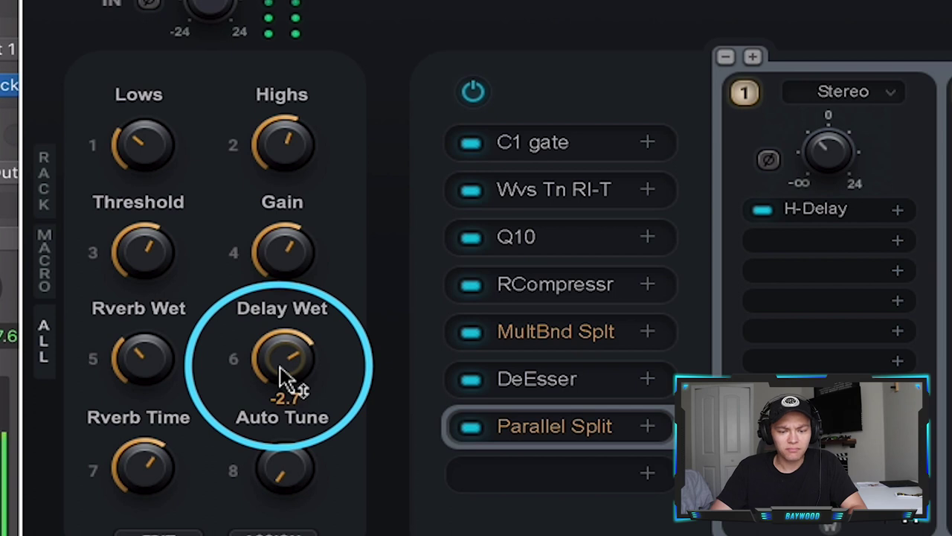
pyautogui.moveTo(286, 351); pyautogui.dragTo(289, 375)
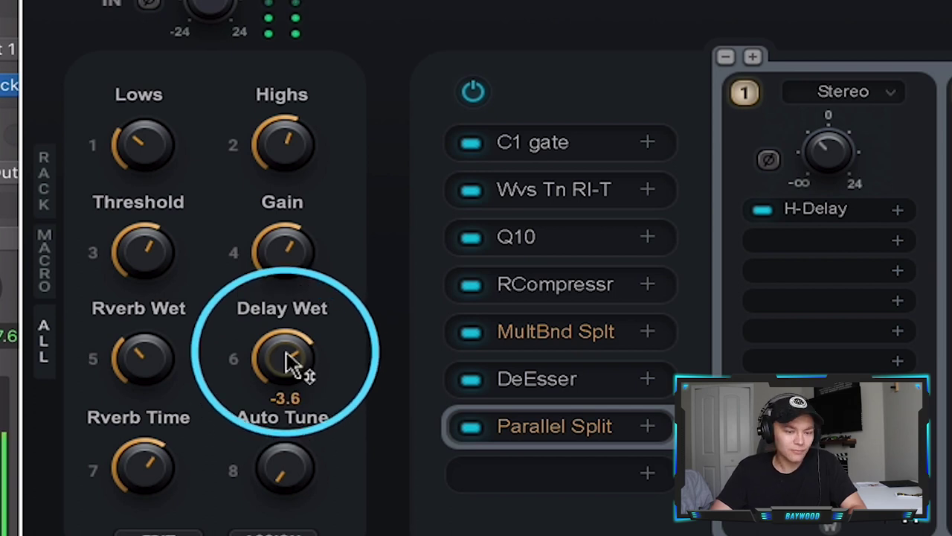
pyautogui.moveTo(290, 363); pyautogui.dragTo(290, 372)
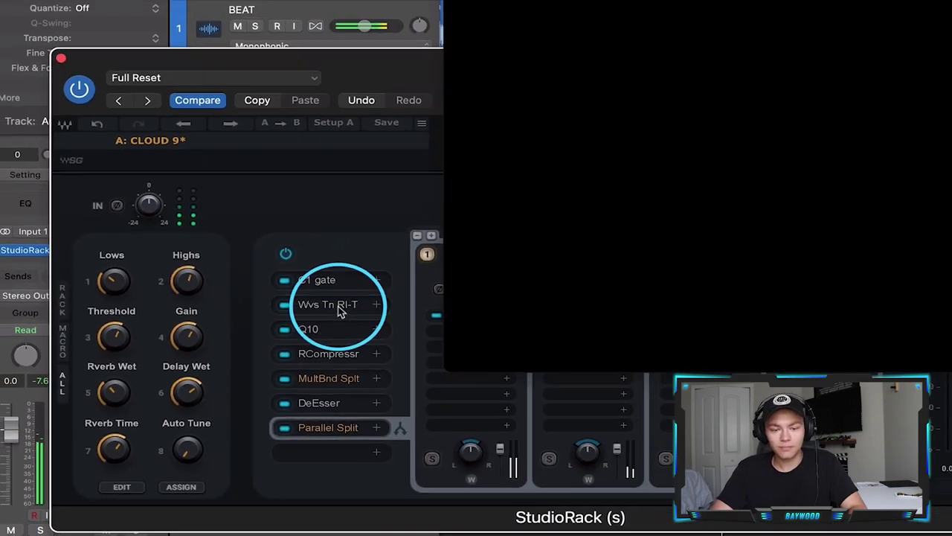
# Check the Waves Tune Real-Time pitch settings during playback and close the plug-in windows.
pyautogui.click(444, 253)
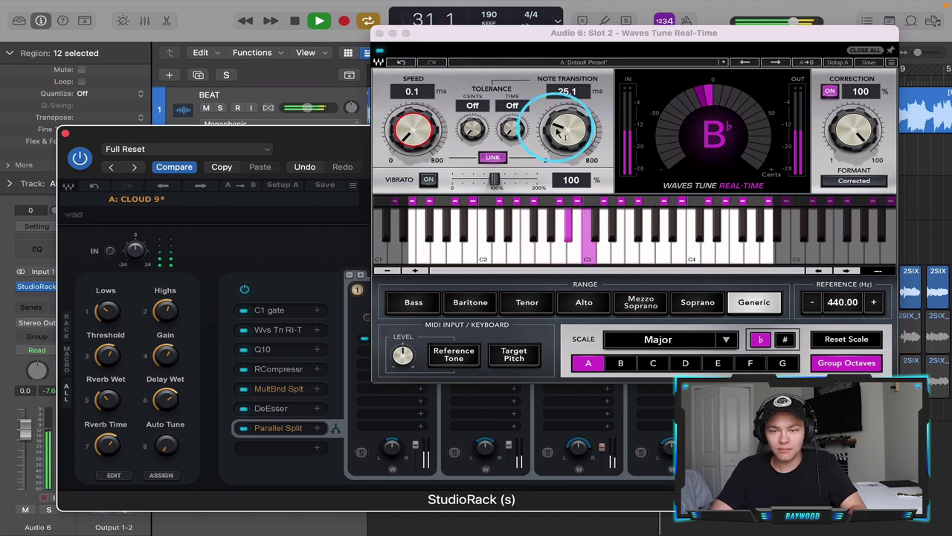
pyautogui.click(378, 33)
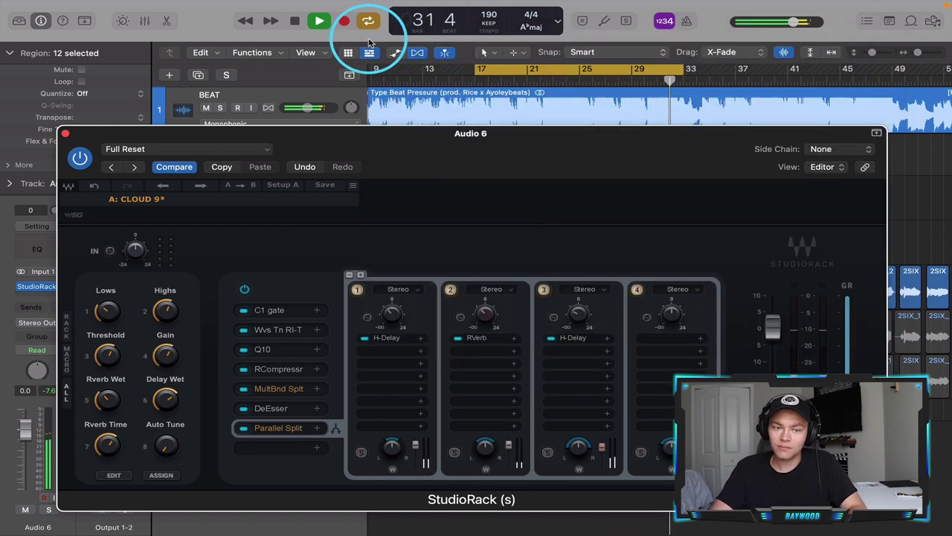
pyautogui.click(65, 137)
pyautogui.press('space')
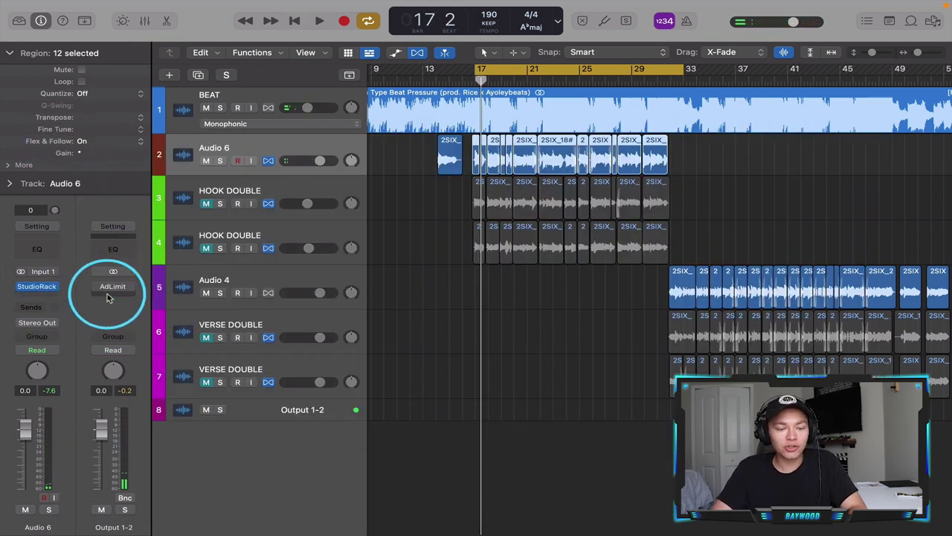
# Insert a stereo StudioRack after AdLimit on Output 1-2 and load the ALL YOU NEED preset from Waves Melodic vol. 1 MASTER CHAINS.
pyautogui.click(112, 295)
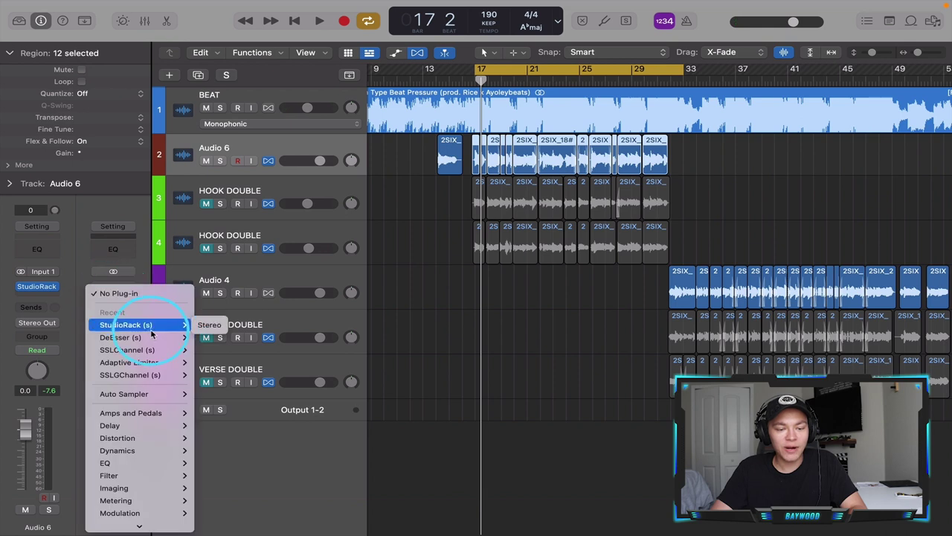
pyautogui.click(207, 329)
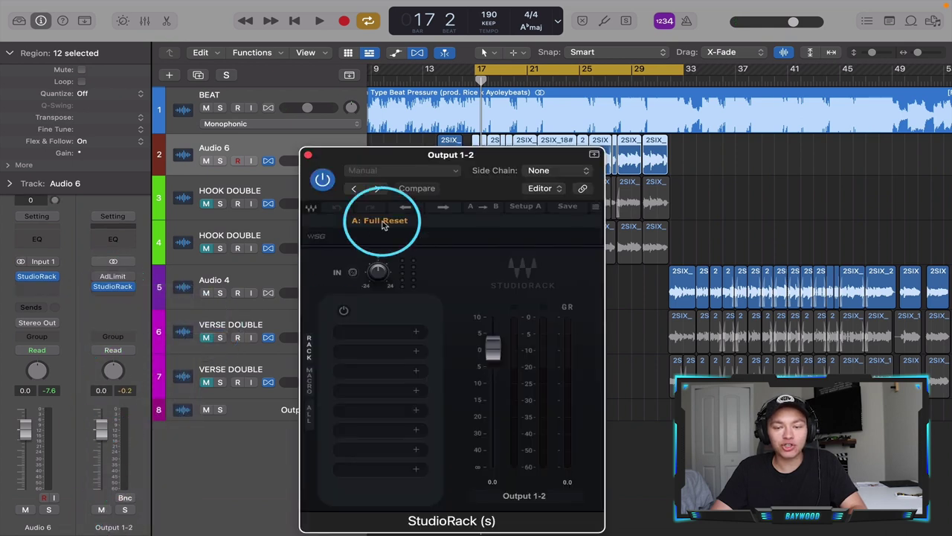
pyautogui.moveTo(474, 166); pyautogui.dragTo(256, 93)
pyautogui.click(172, 147)
pyautogui.moveTo(323, 445)
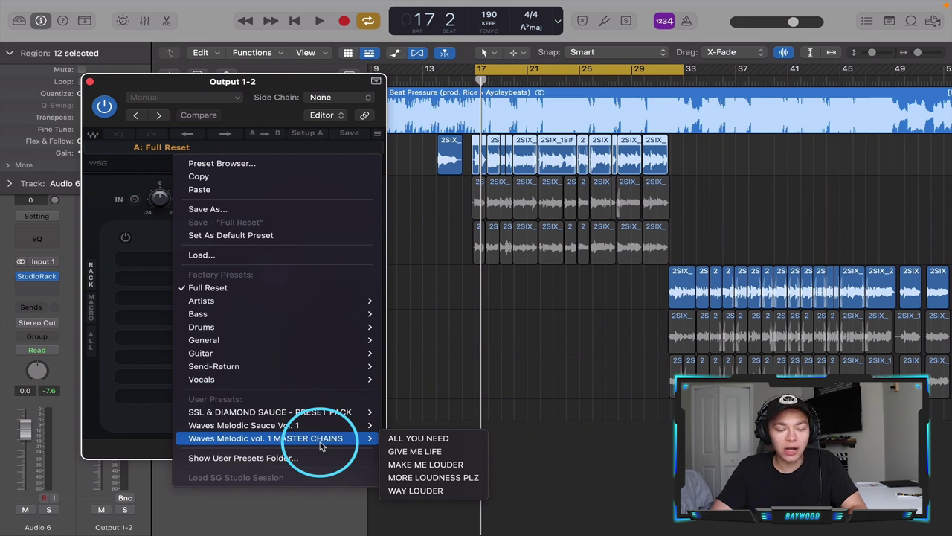
pyautogui.click(404, 441)
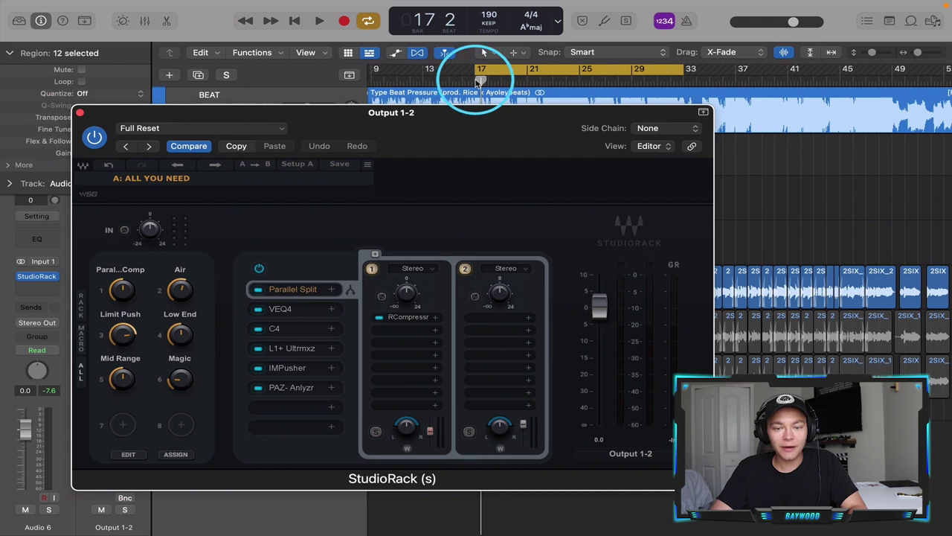
# Audition the neighbouring master chain presets during playback and settle on GIVE ME LIFE.
pyautogui.press('space')
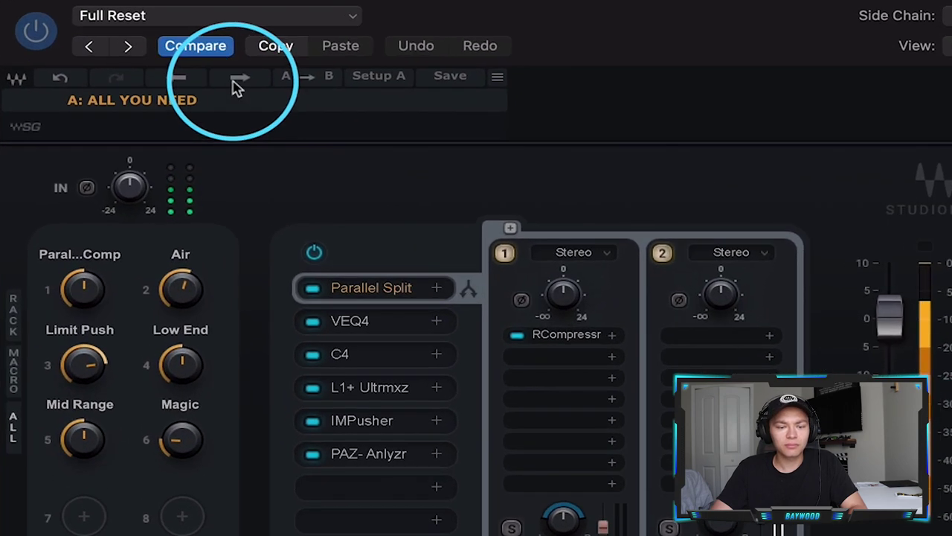
pyautogui.click(228, 116)
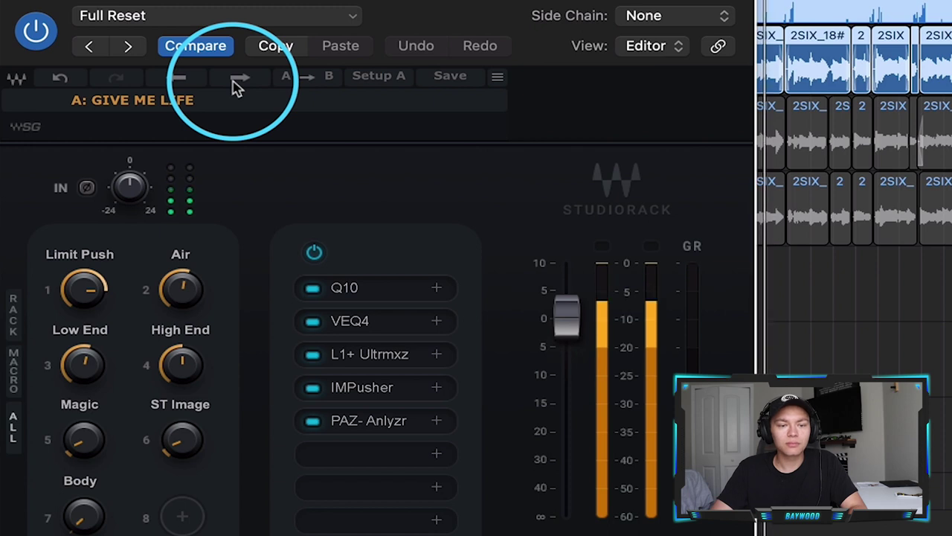
pyautogui.click(236, 82)
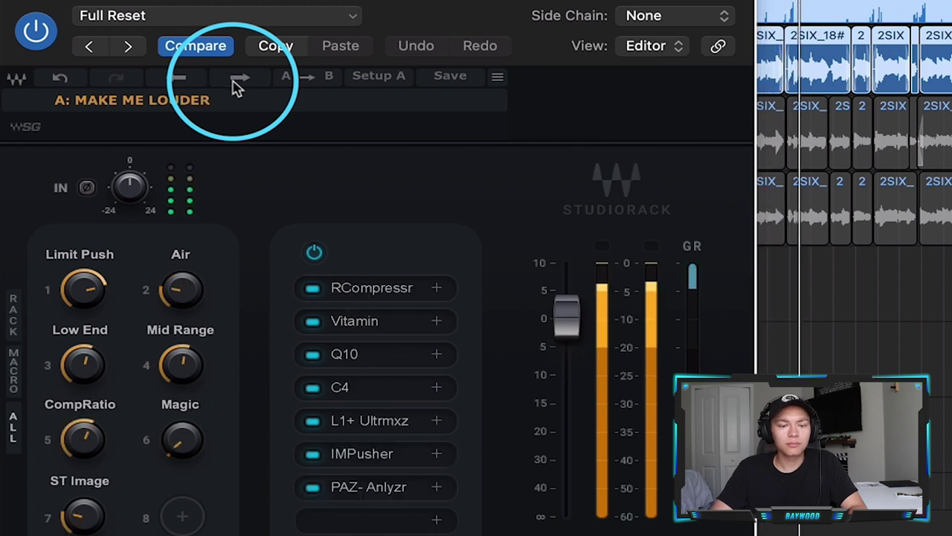
pyautogui.click(238, 79)
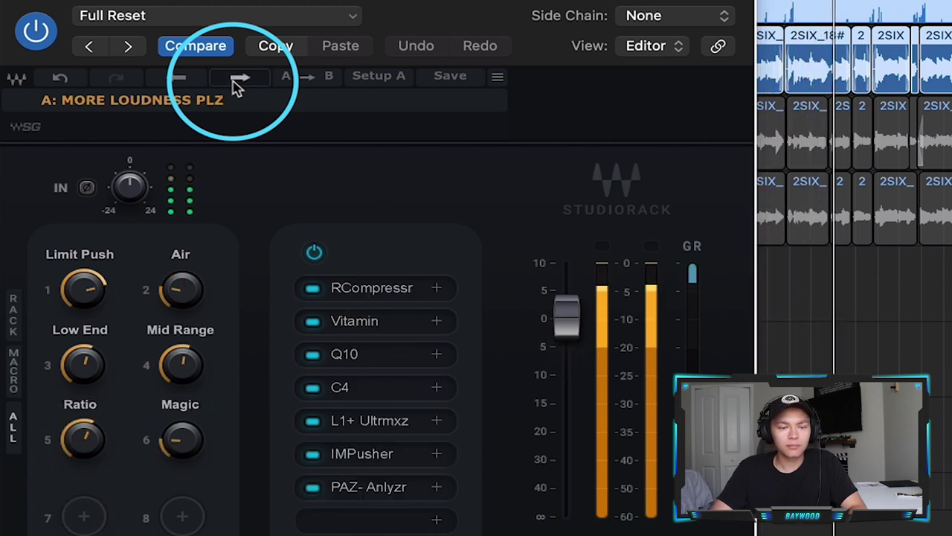
pyautogui.click(237, 82)
pyautogui.click(179, 79)
pyautogui.click(179, 80)
pyautogui.click(178, 80)
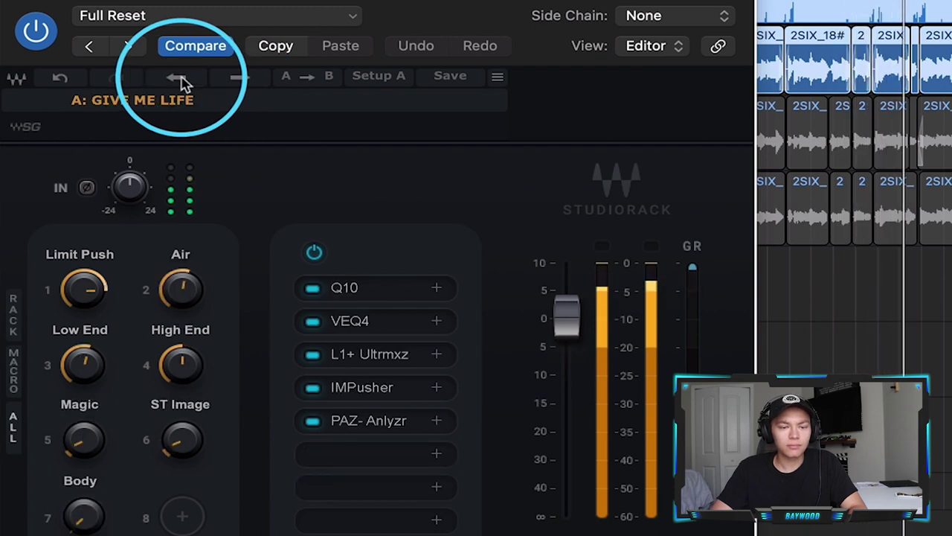
# Set the master StudioRack's Low End macro to about 0.9 and its Magic macro to about 64.6.
pyautogui.moveTo(82, 349); pyautogui.dragTo(89, 387)
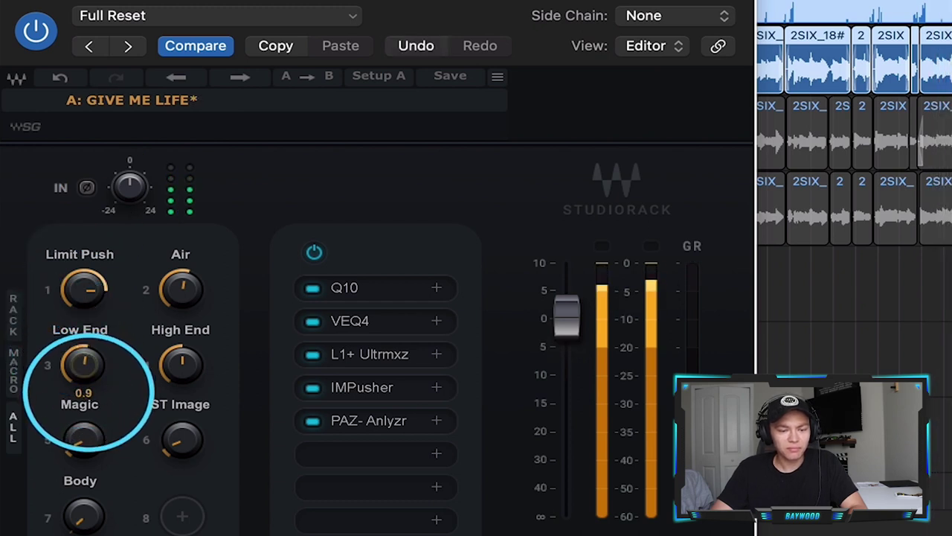
pyautogui.moveTo(83, 438)
pyautogui.mouseDown()
pyautogui.moveTo(102, 215)
pyautogui.moveTo(84, 455)
pyautogui.moveTo(161, 330)
pyautogui.moveTo(84, 455)
pyautogui.mouseUp()
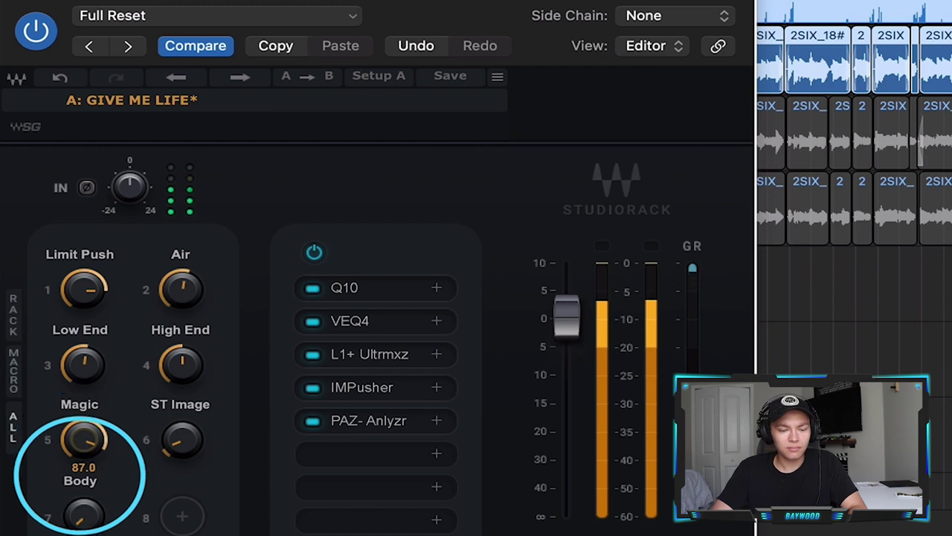
pyautogui.moveTo(84, 454)
pyautogui.mouseDown()
pyautogui.moveTo(85, 441)
pyautogui.moveTo(87, 466)
pyautogui.mouseUp()
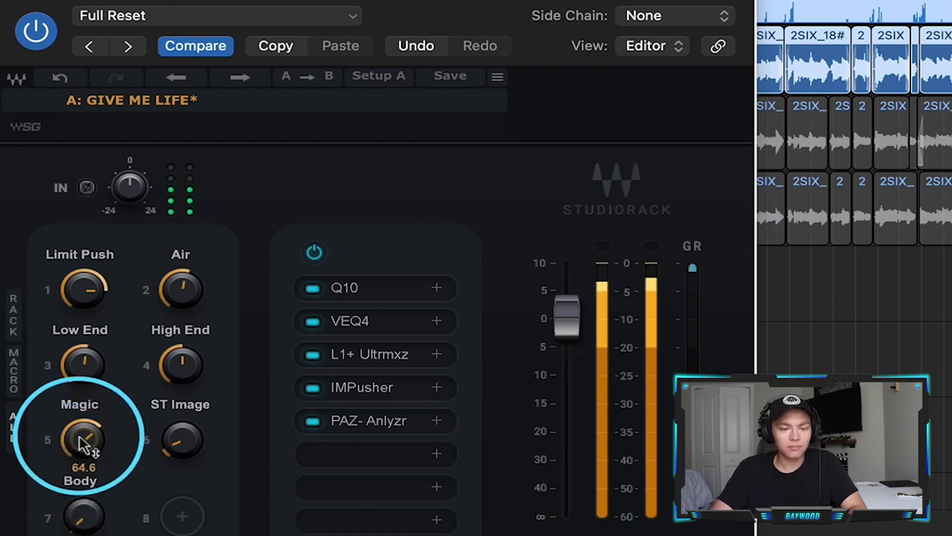
# Turn the Air macro down slightly and set Limit Push to about -4.5 with the PAZ Analyzer open.
pyautogui.moveTo(181, 292); pyautogui.dragTo(149, 293)
pyautogui.moveTo(81, 290); pyautogui.dragTo(77, 242)
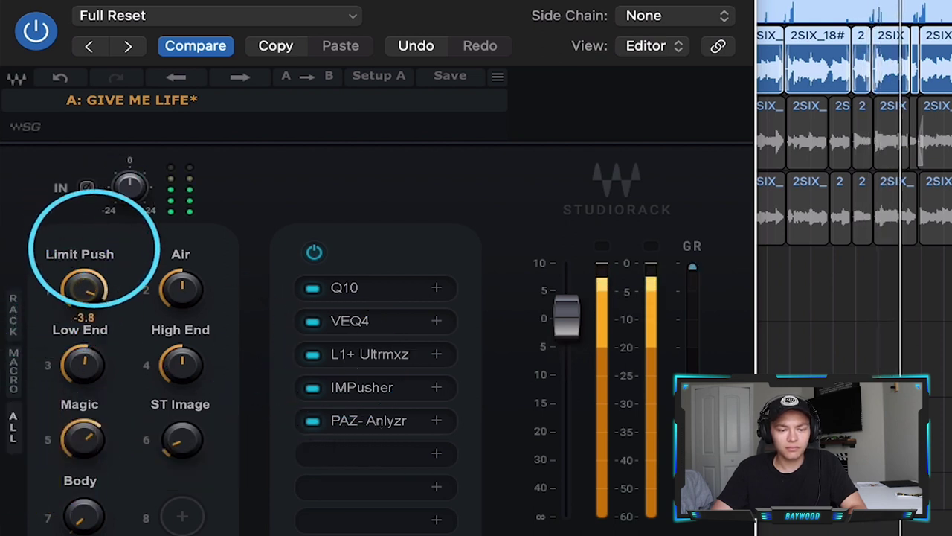
pyautogui.click(376, 422)
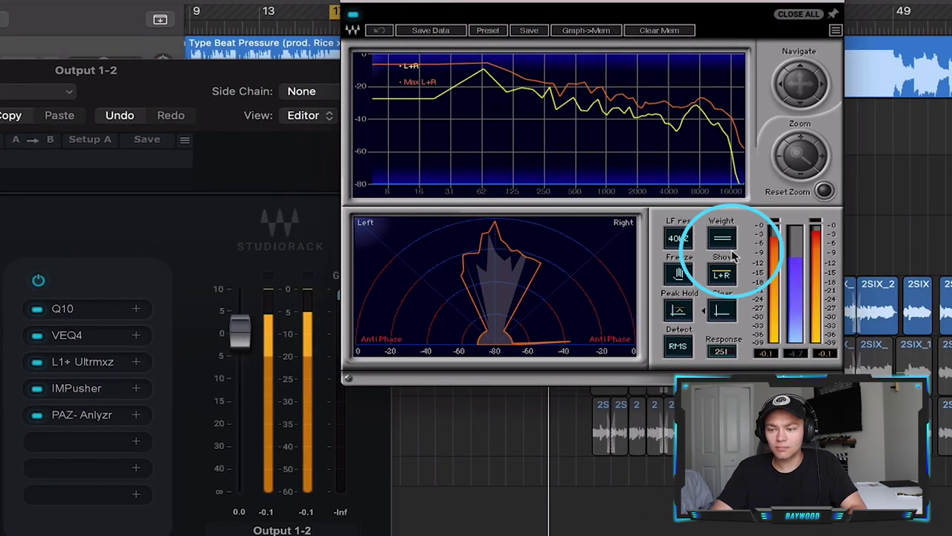
pyautogui.moveTo(118, 287); pyautogui.dragTo(117, 296)
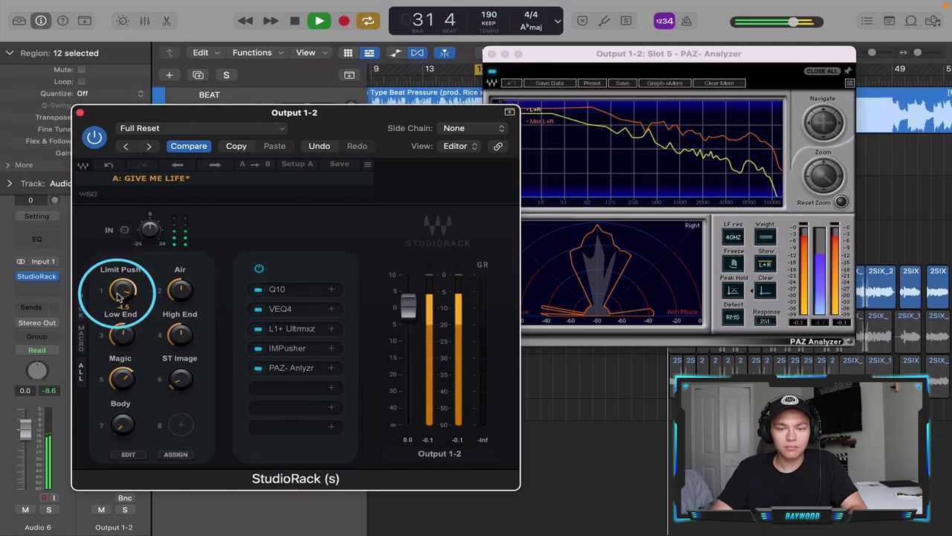
# Raise the Air macro slightly and boost the High End macro to about 16.3.
pyautogui.moveTo(181, 295)
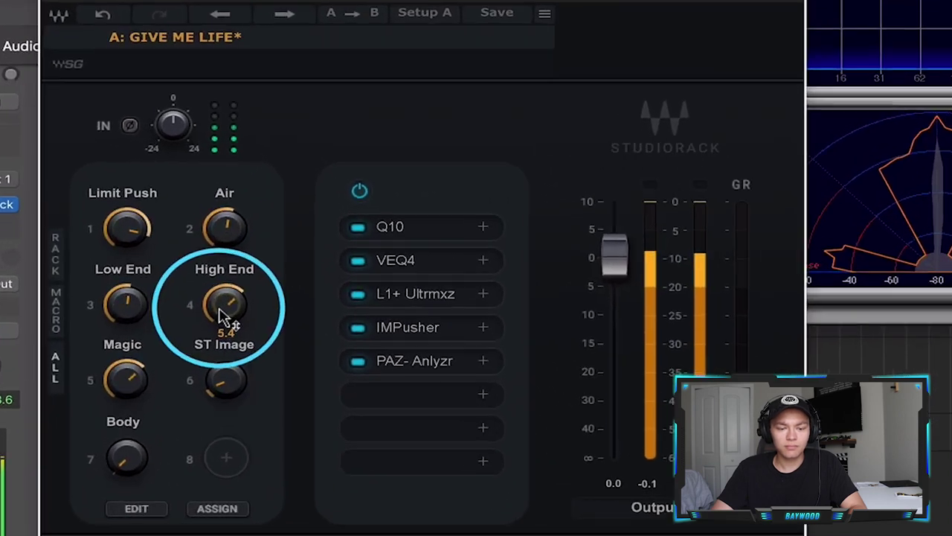
pyautogui.moveTo(180, 337); pyautogui.dragTo(185, 309)
pyautogui.moveTo(293, 199); pyautogui.dragTo(318, 15)
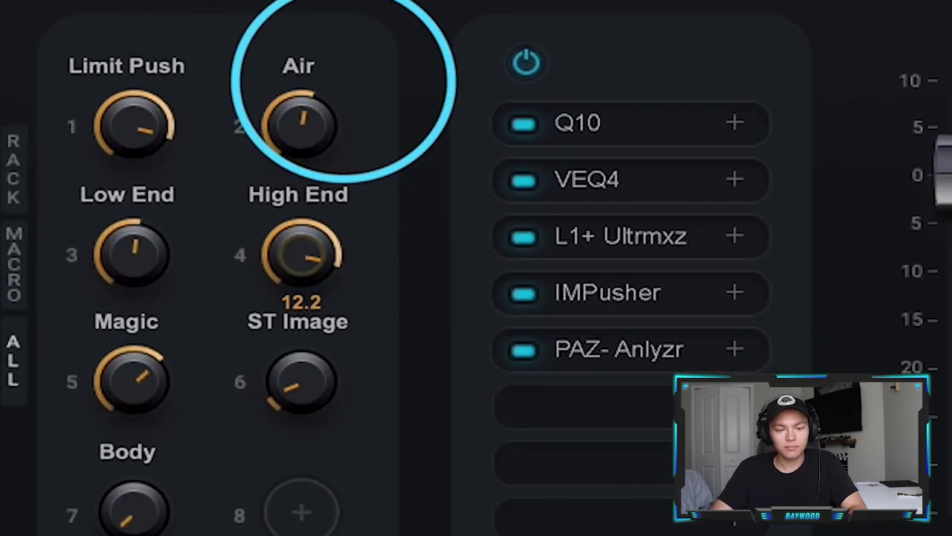
pyautogui.moveTo(288, 260); pyautogui.dragTo(288, 262)
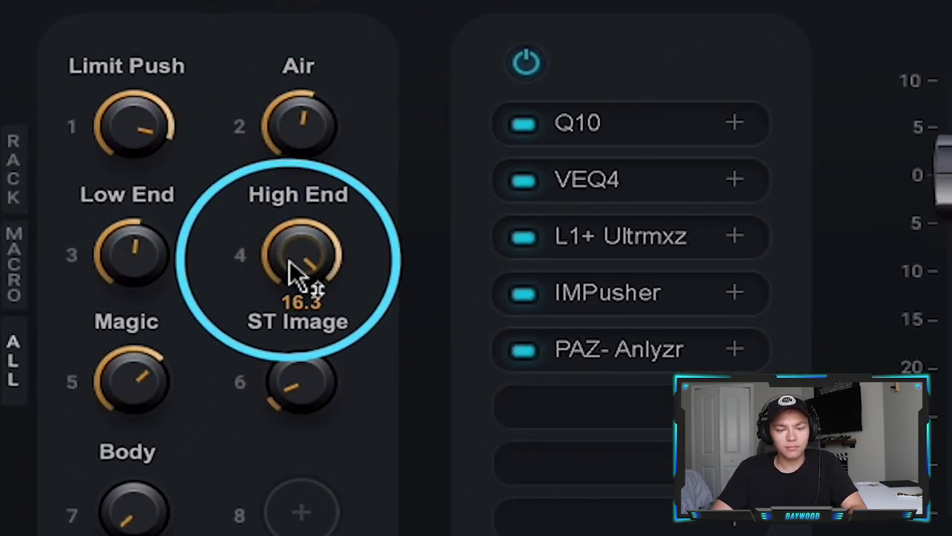
# Raise the ST Image macro to about its midpoint and close the PAZ Analyzer and master StudioRack windows.
pyautogui.moveTo(304, 361); pyautogui.dragTo(291, 401)
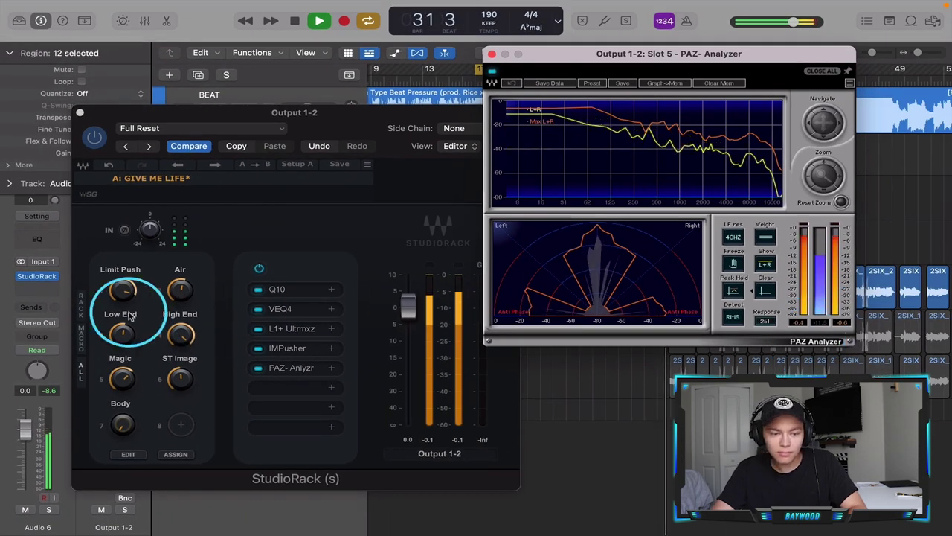
pyautogui.click(123, 321)
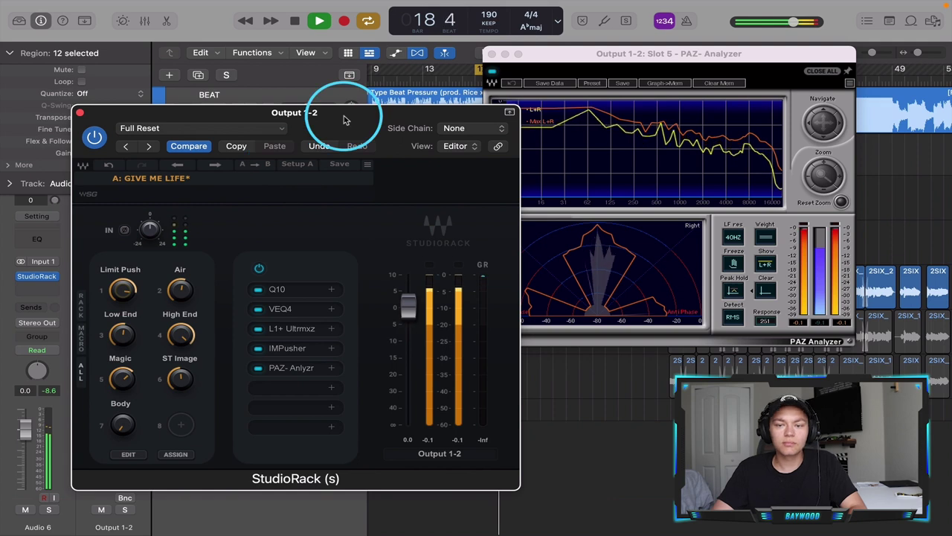
pyautogui.click(492, 53)
pyautogui.moveTo(335, 125); pyautogui.dragTo(478, 110)
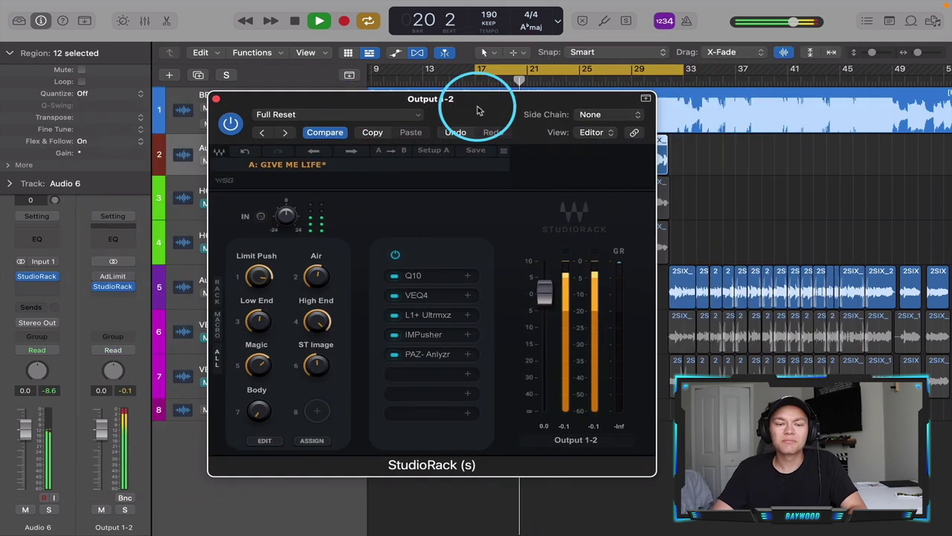
pyautogui.click(216, 100)
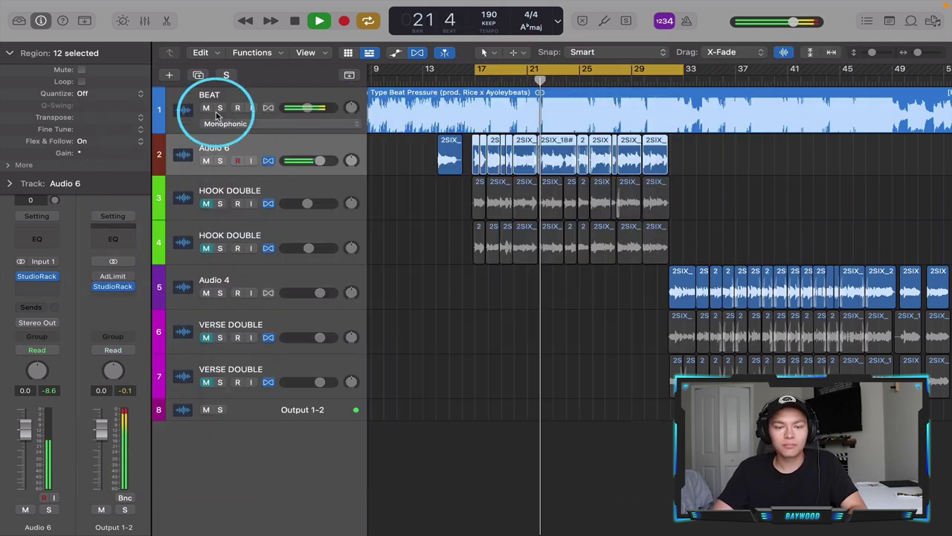
# Briefly solo the Audio 6 vocal and turn the BEAT track's volume down slightly.
pyautogui.click(221, 161)
pyautogui.click(220, 160)
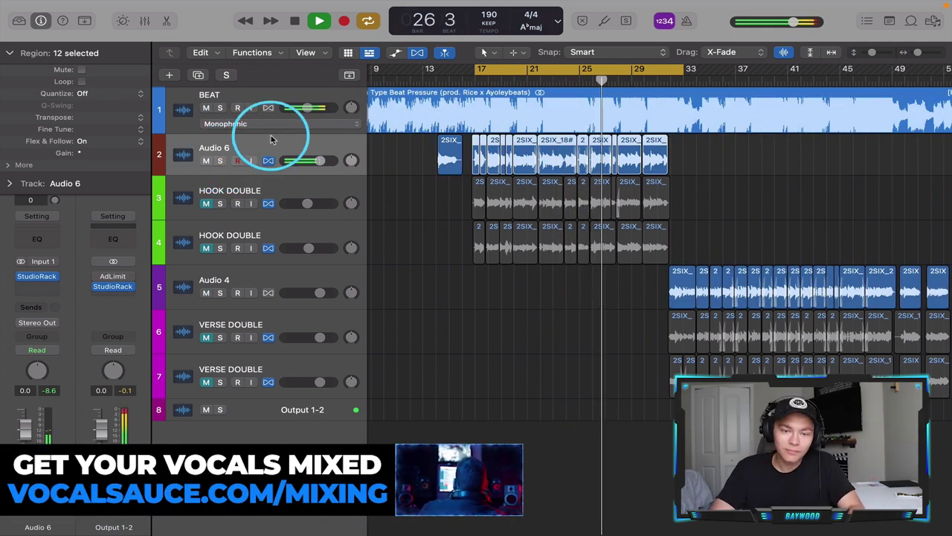
pyautogui.moveTo(309, 109); pyautogui.dragTo(308, 108)
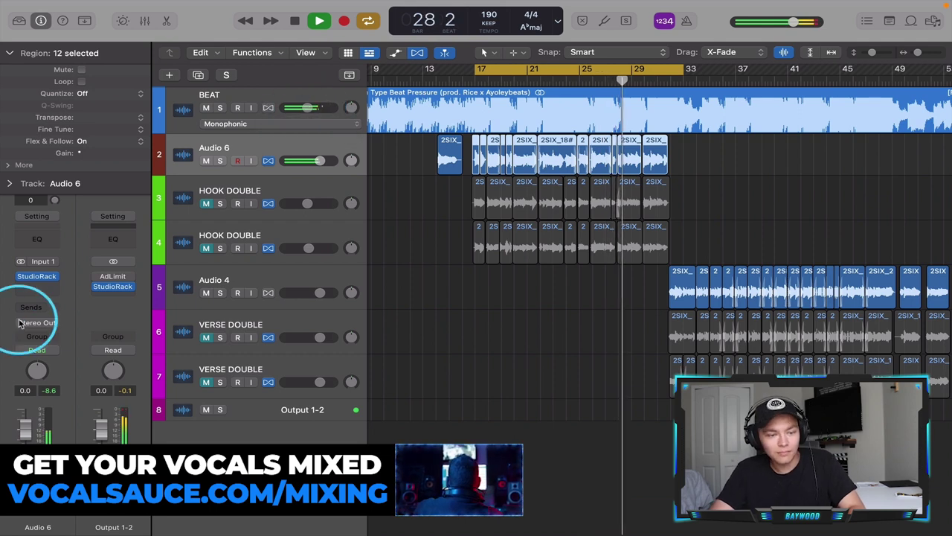
# Open the StudioRack on Audio 6, set its Gain macro to about 7.9 and adjust the Lows macro.
pyautogui.click(33, 280)
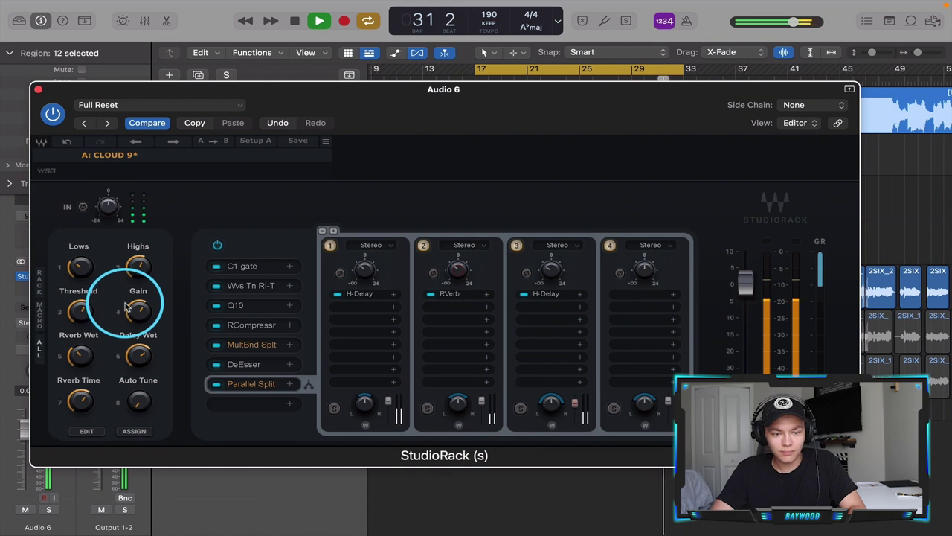
pyautogui.moveTo(138, 314)
pyautogui.moveTo(138, 308); pyautogui.dragTo(138, 307)
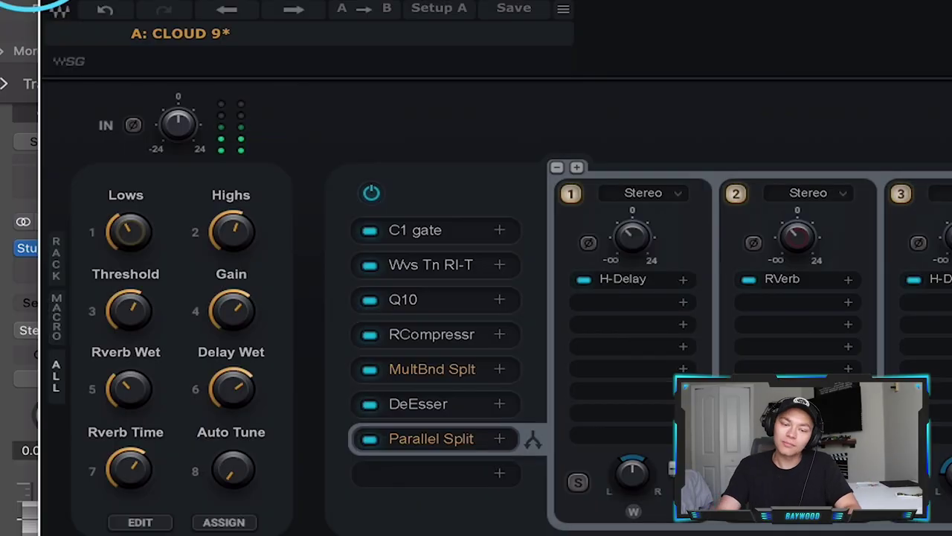
pyautogui.moveTo(218, 300)
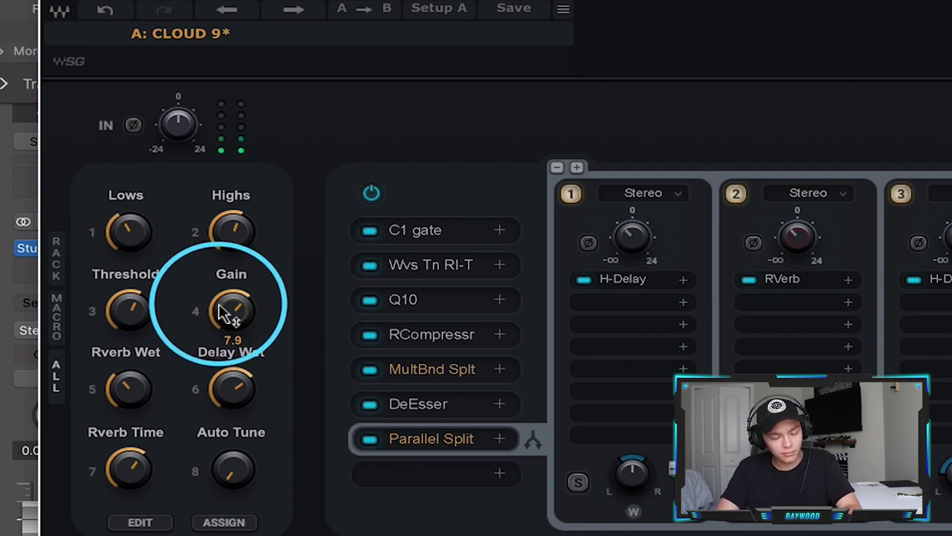
pyautogui.moveTo(222, 228)
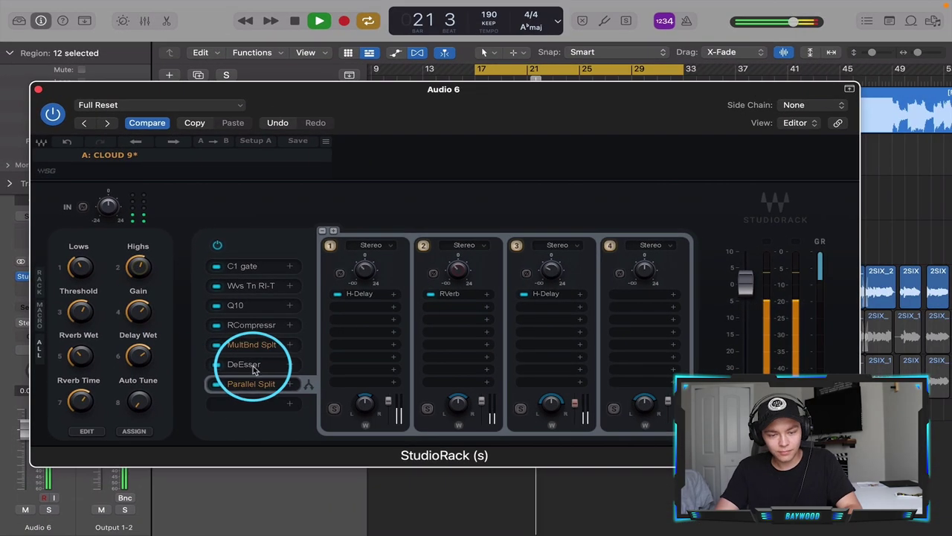
# Set the vocal chain's DeEsser to a band-pass sidechain at 4840 Hz with a threshold of about -34 dB.
pyautogui.click(258, 367)
pyautogui.moveTo(625, 110); pyautogui.dragTo(407, 116)
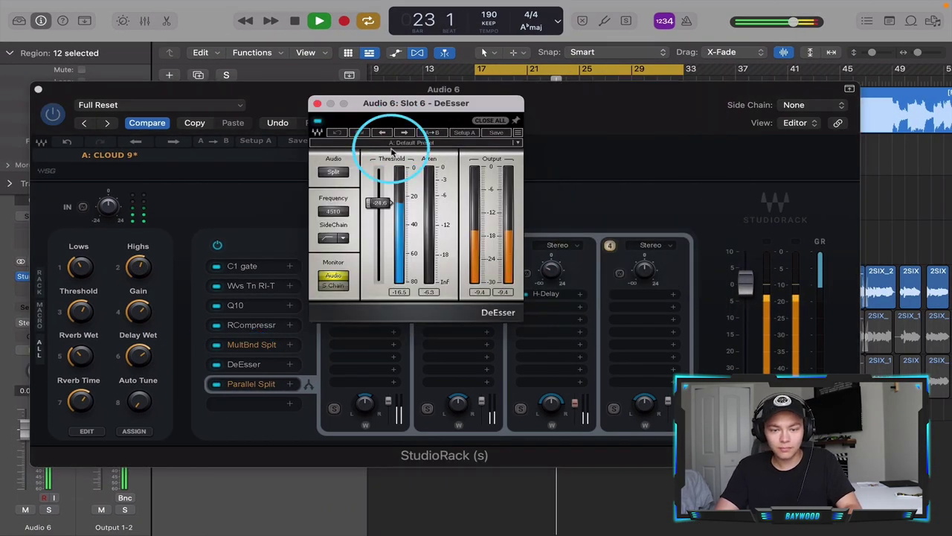
pyautogui.click(343, 237)
pyautogui.click(366, 251)
pyautogui.moveTo(339, 212); pyautogui.dragTo(359, 233)
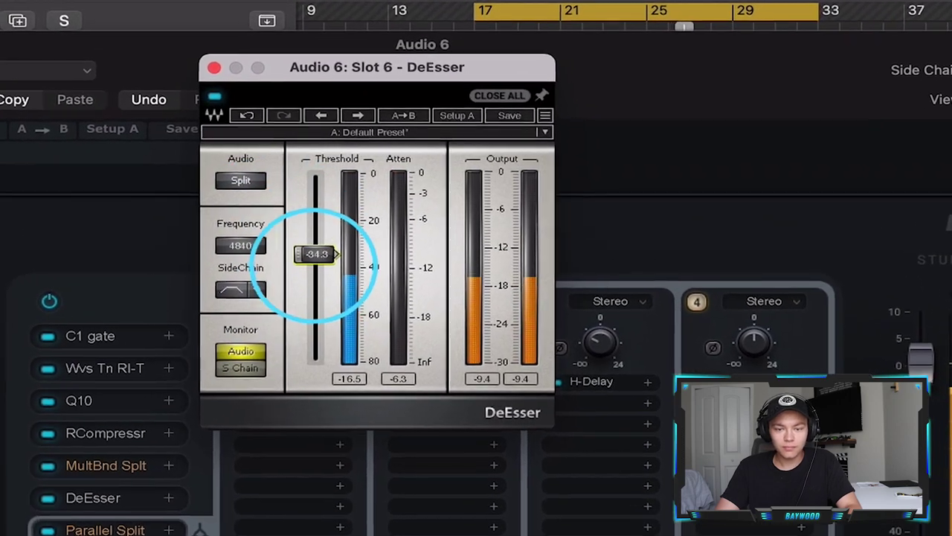
pyautogui.moveTo(315, 254); pyautogui.dragTo(281, 269)
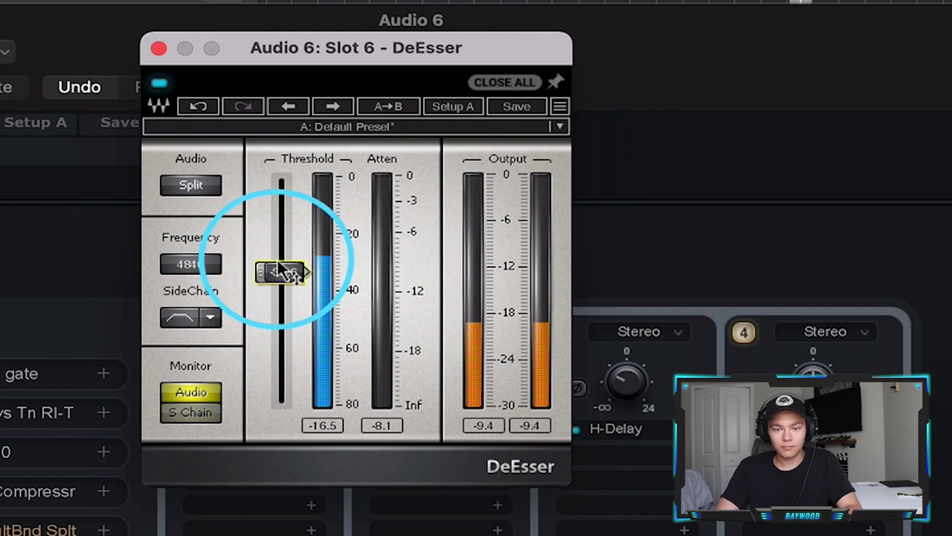
pyautogui.click(158, 48)
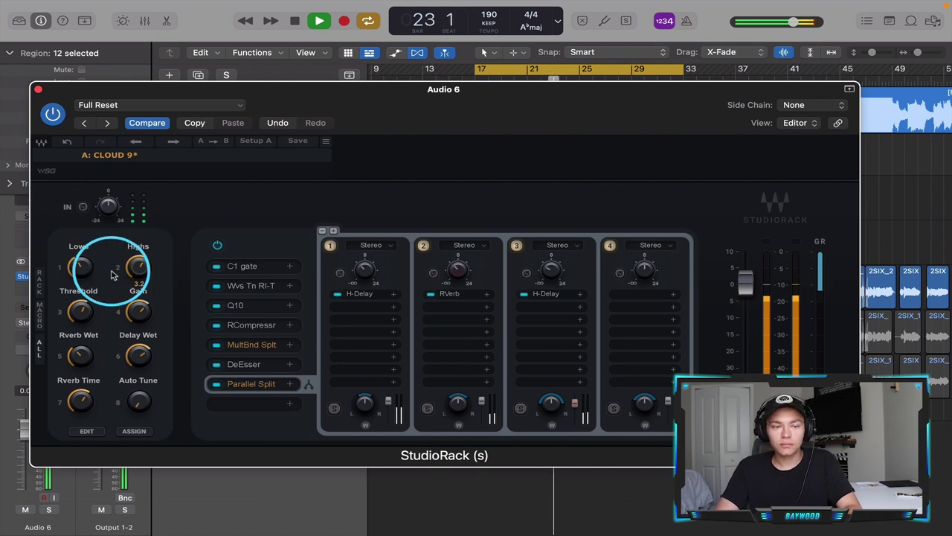
# Switch from the vocal's StudioRack to the one on Output 1-2, set its Air macro to 2.3 dB and close it.
pyautogui.click(38, 91)
pyautogui.click(112, 286)
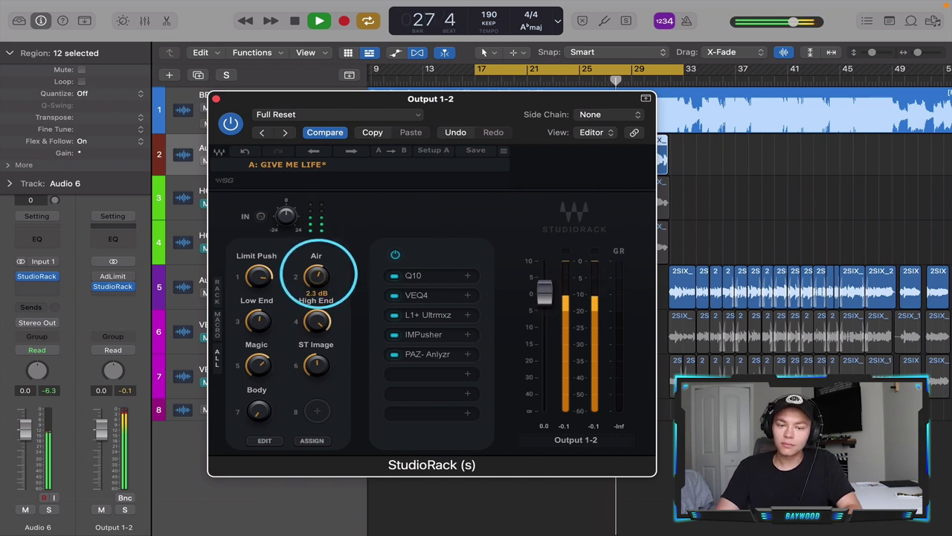
pyautogui.click(216, 100)
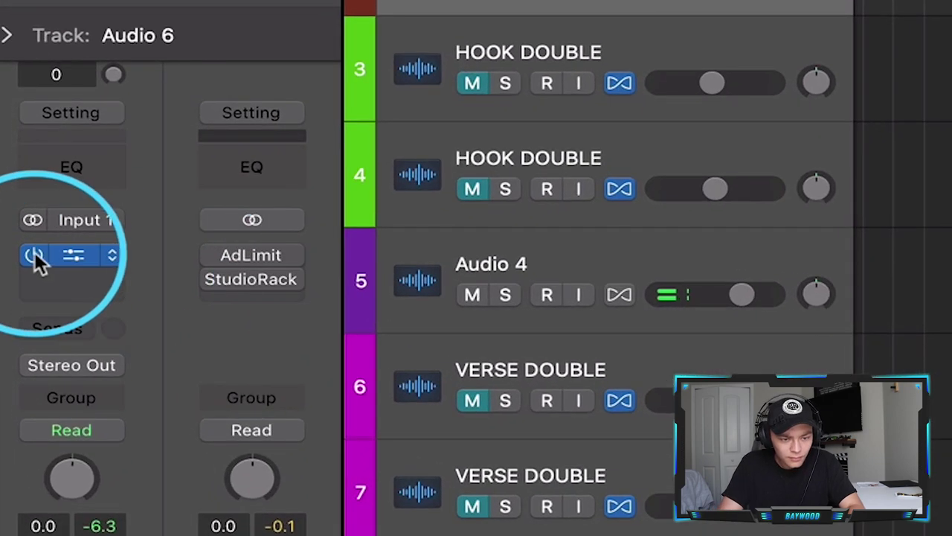
# Compare the mix with StudioRack bypassed and re-enabled on Audio 6 and Output 1-2, and set Audio 6's volume to about -0.1 dB.
pyautogui.click(34, 255)
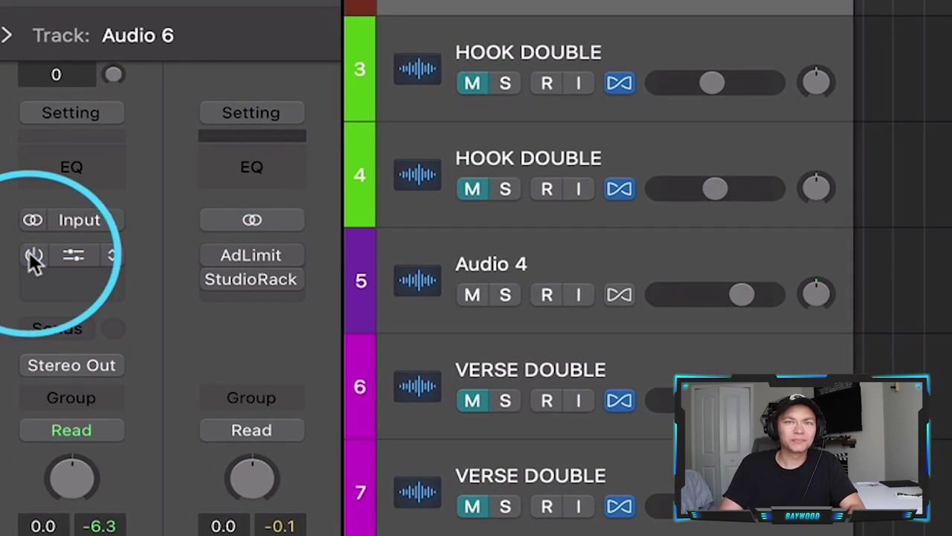
pyautogui.click(33, 255)
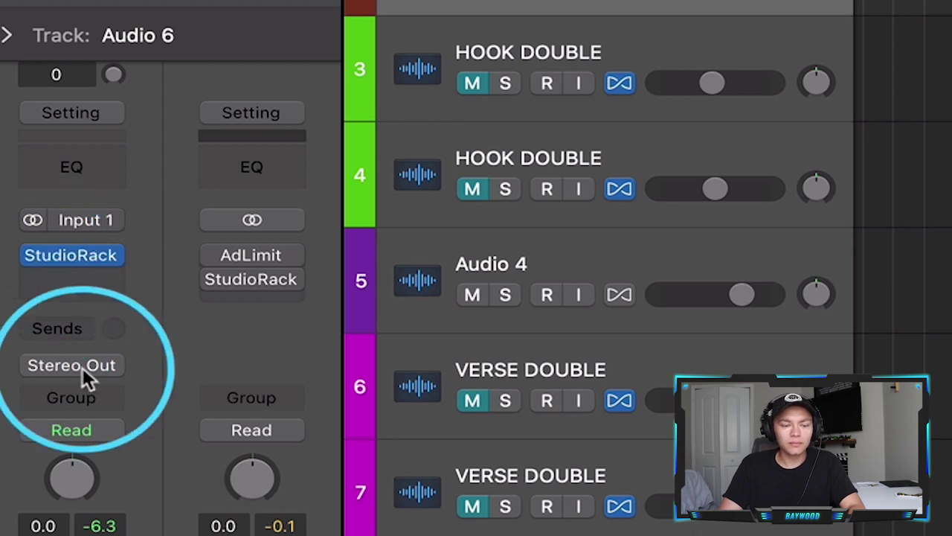
pyautogui.click(213, 281)
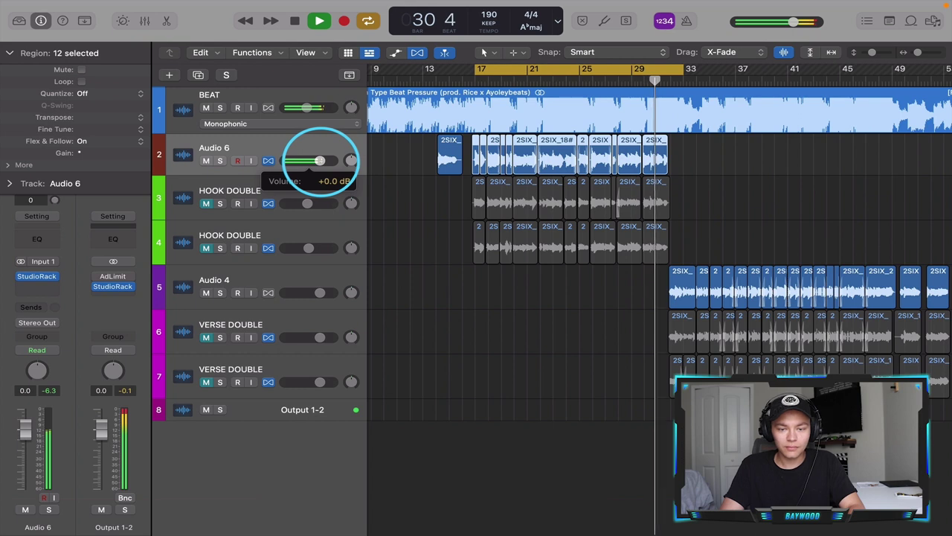
pyautogui.moveTo(319, 161); pyautogui.dragTo(321, 164)
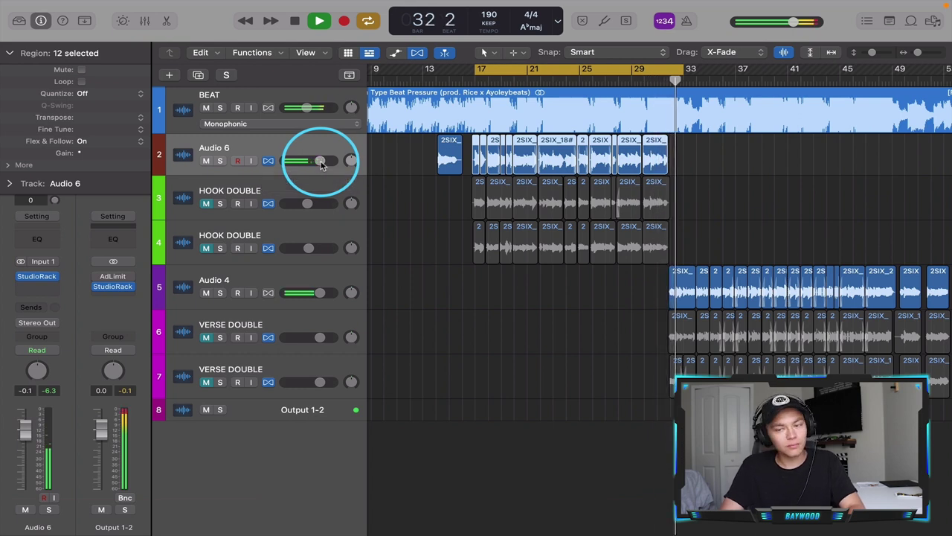